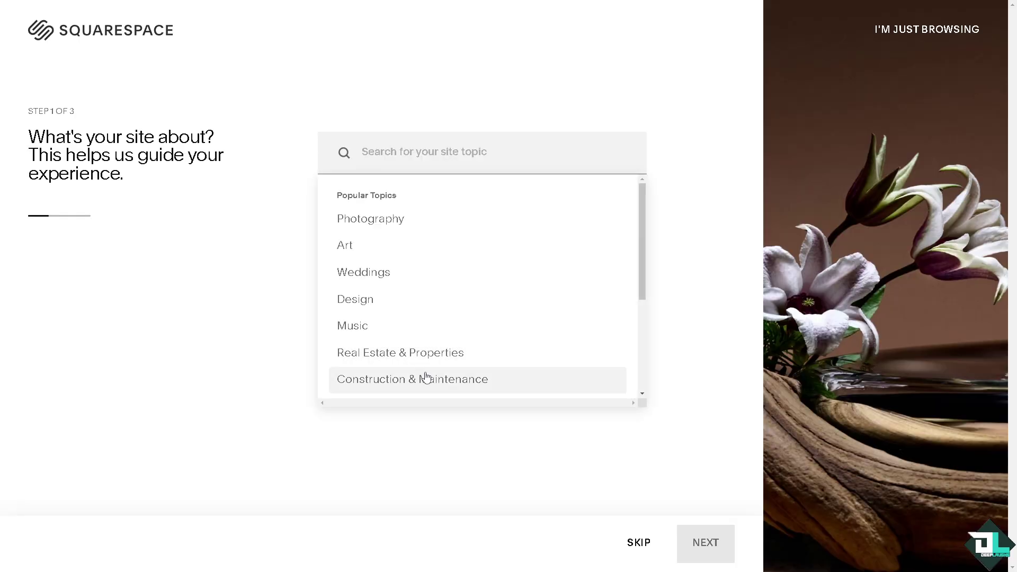
Step: Skip both the site topic and website goals questions in the setup questionnaire
left_click(645, 544)
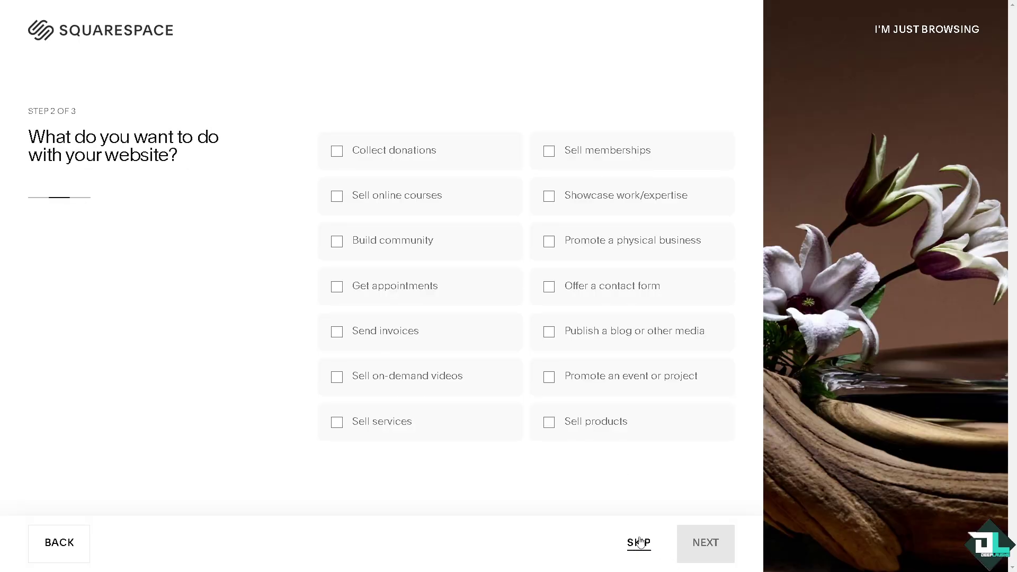
left_click(639, 544)
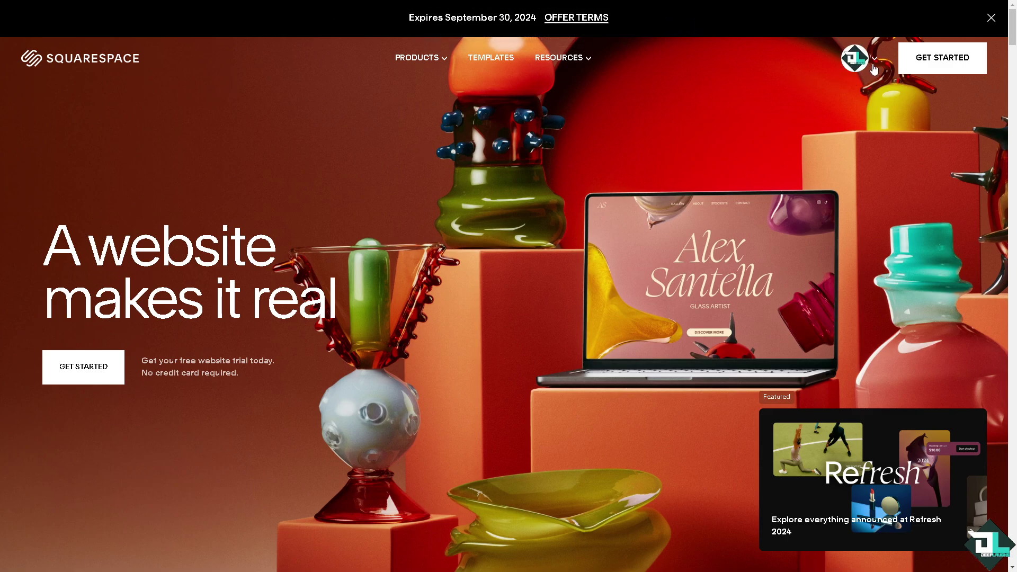
Step: Go to the Deep Laughs site dashboard and start editing its Homepage
left_click(875, 63)
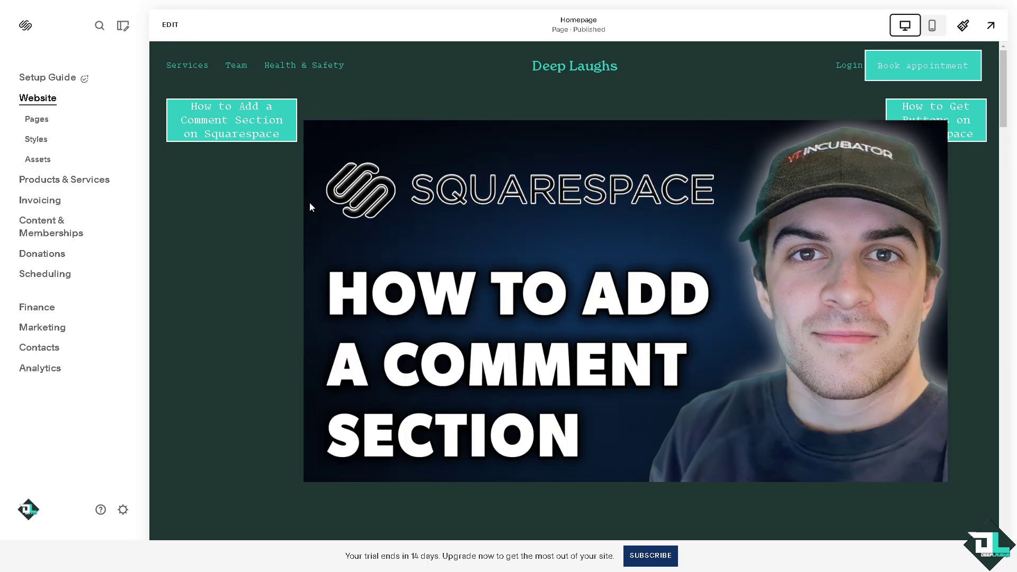
left_click(170, 24)
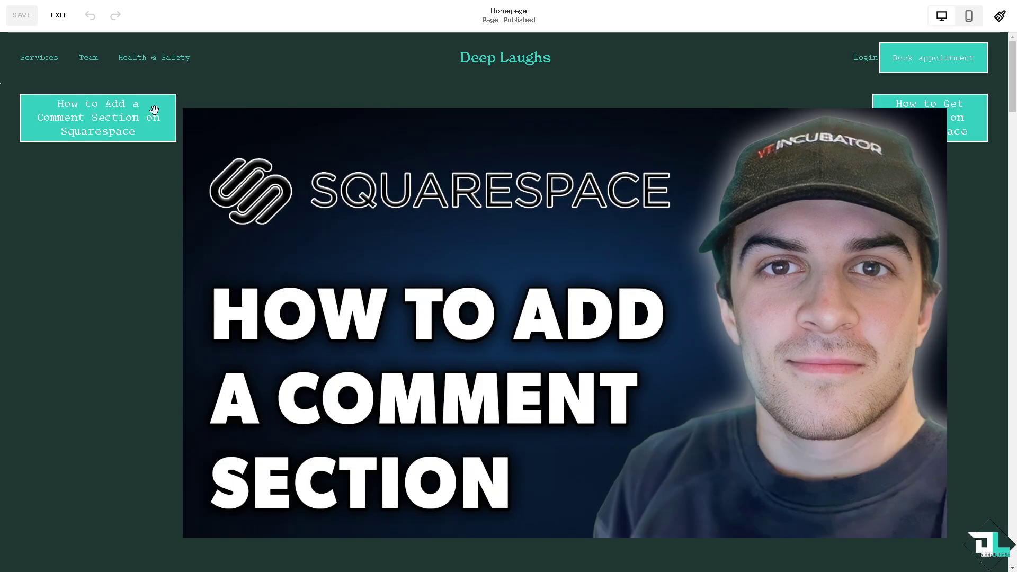
Step: Insert a blank section at the very top of the homepage, above the video thumbnail
mouse_move(39, 111)
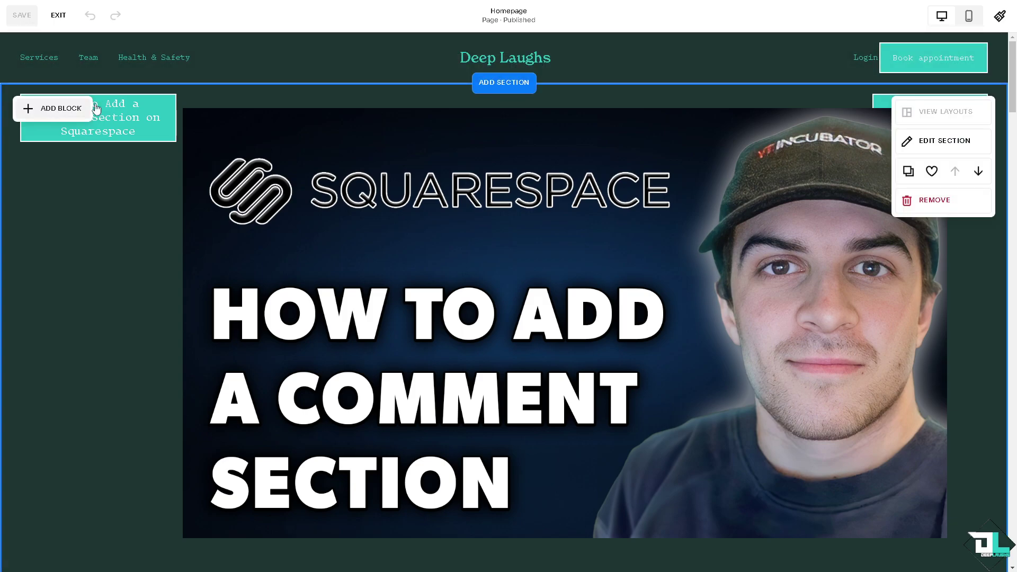
left_click(511, 89)
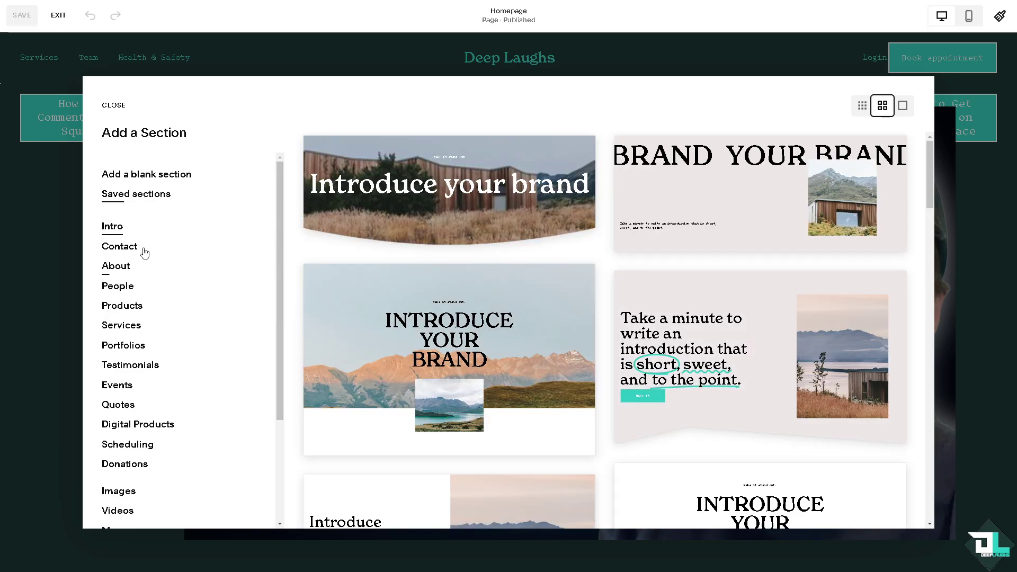
scroll(166, 322, "down", 1)
scroll(165, 326, "down", 2)
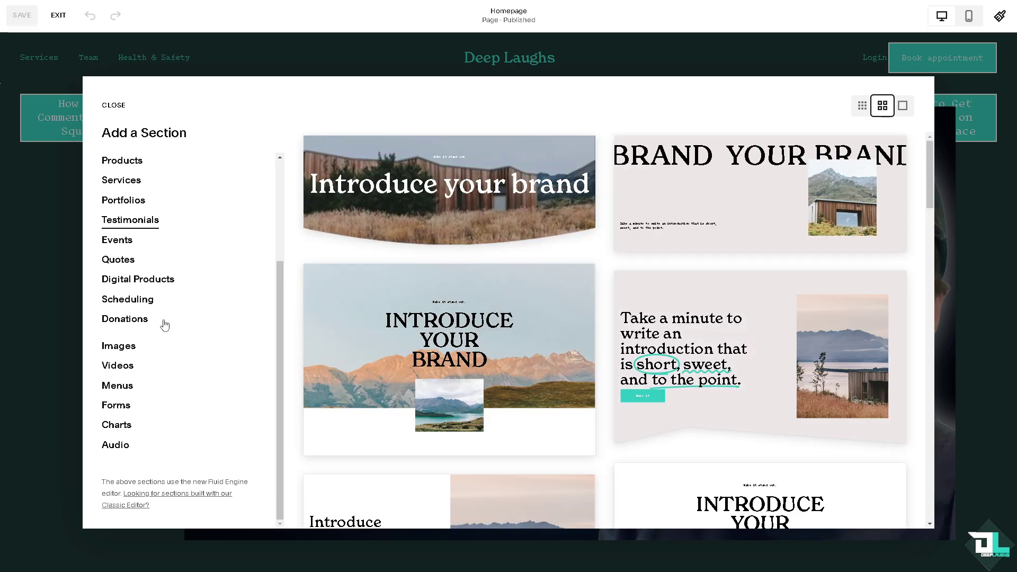
scroll(165, 325, "up", 3)
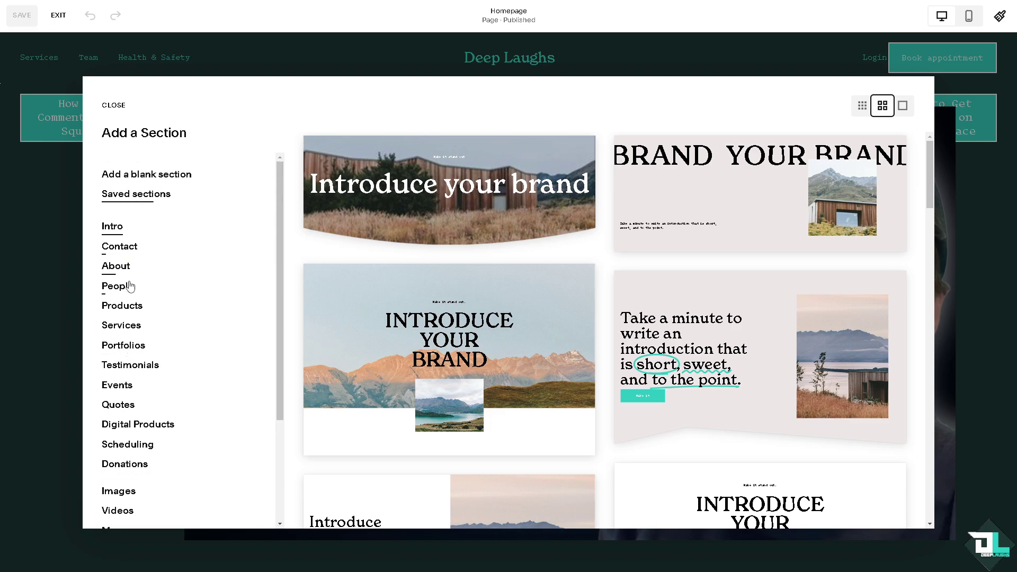
scroll(146, 379, "down", 2)
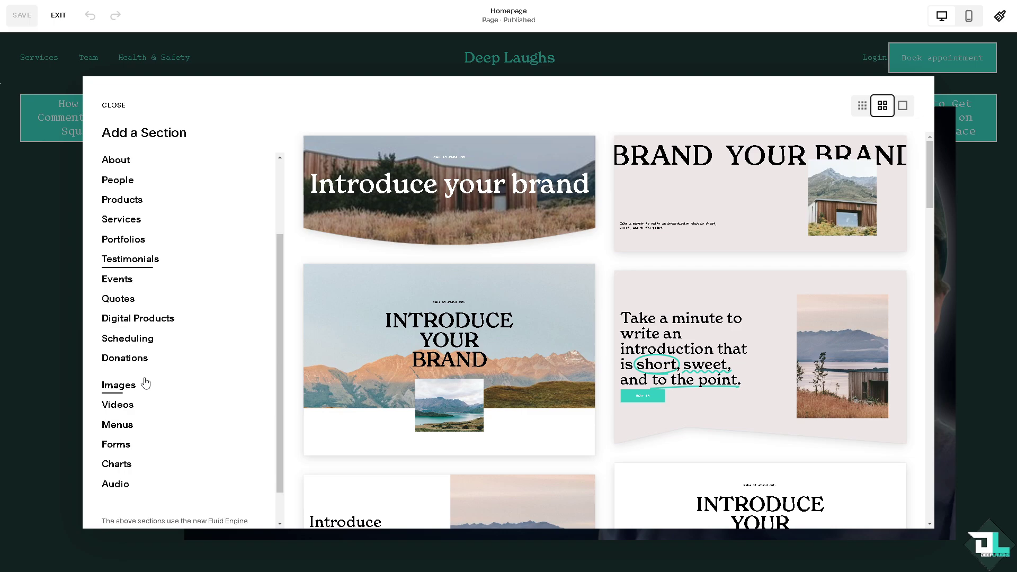
scroll(146, 381, "down", 1)
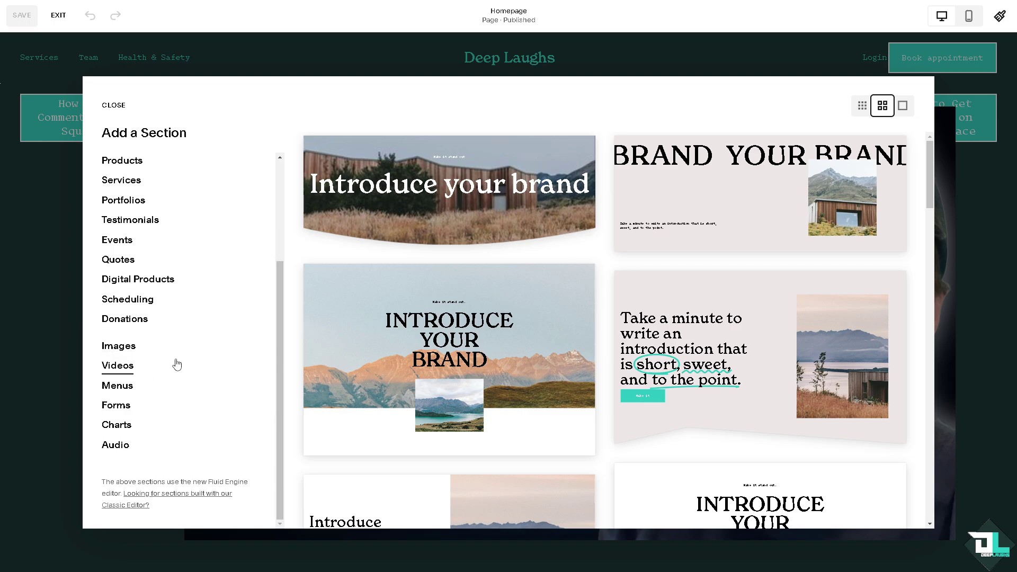
scroll(178, 363, "up", 3)
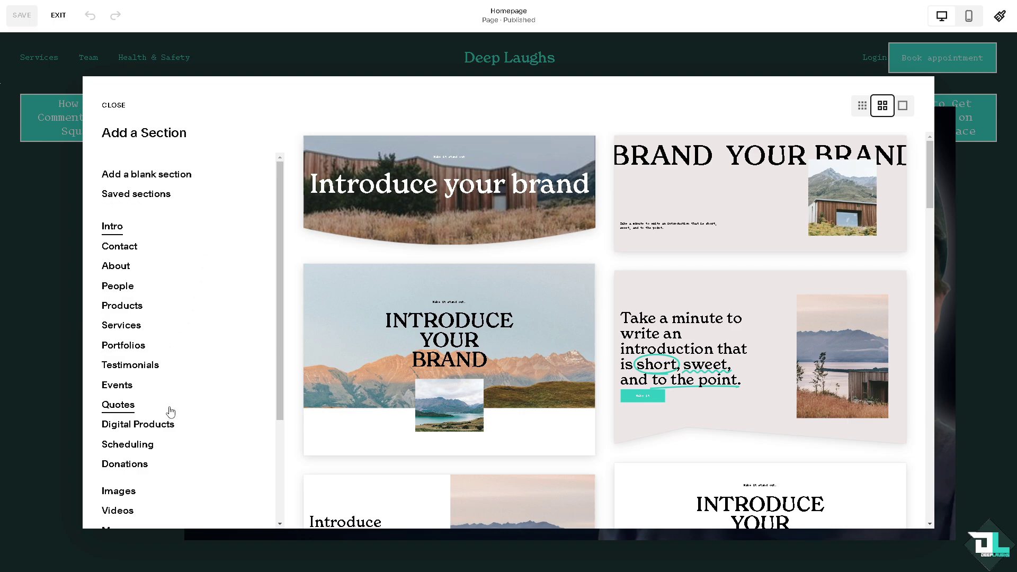
scroll(169, 412, "down", 3)
scroll(165, 241, "up", 3)
left_click(161, 174)
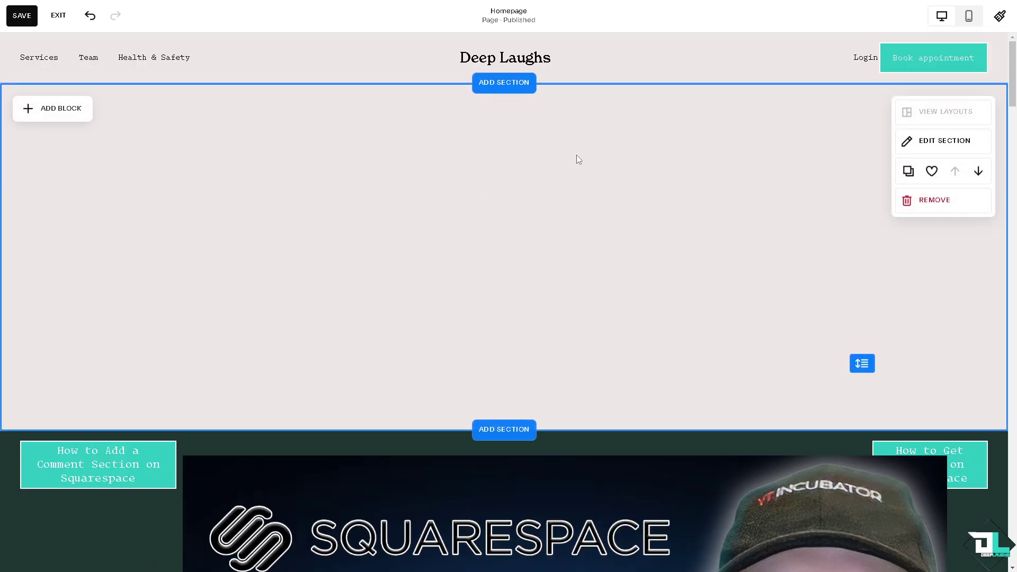
Step: Add a Button block to the new section and replace 'Learn more' with 'COMMENT SECION'
left_click(64, 111)
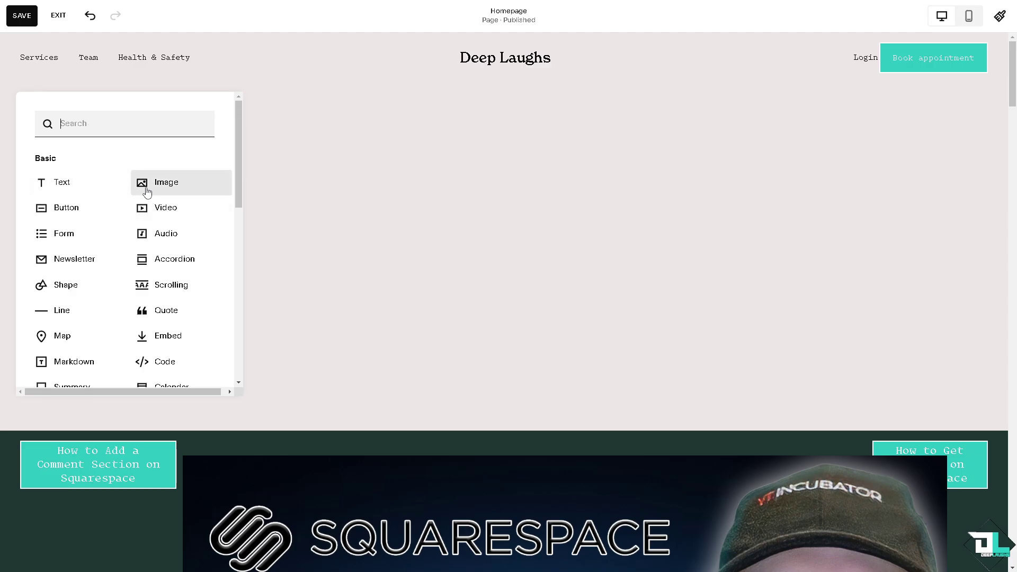
scroll(151, 236, "down", 2)
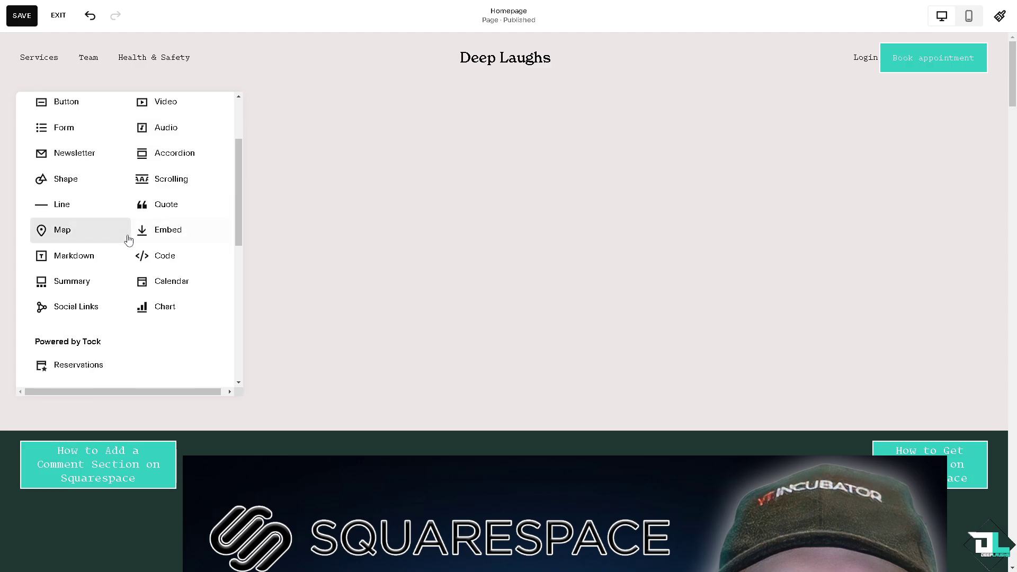
scroll(127, 239, "up", 2)
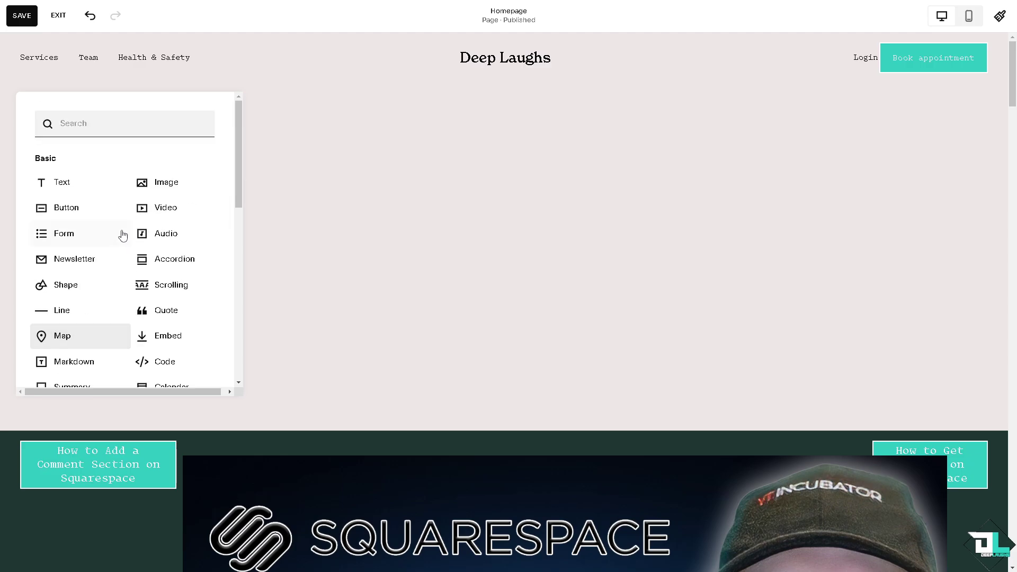
left_click(69, 217)
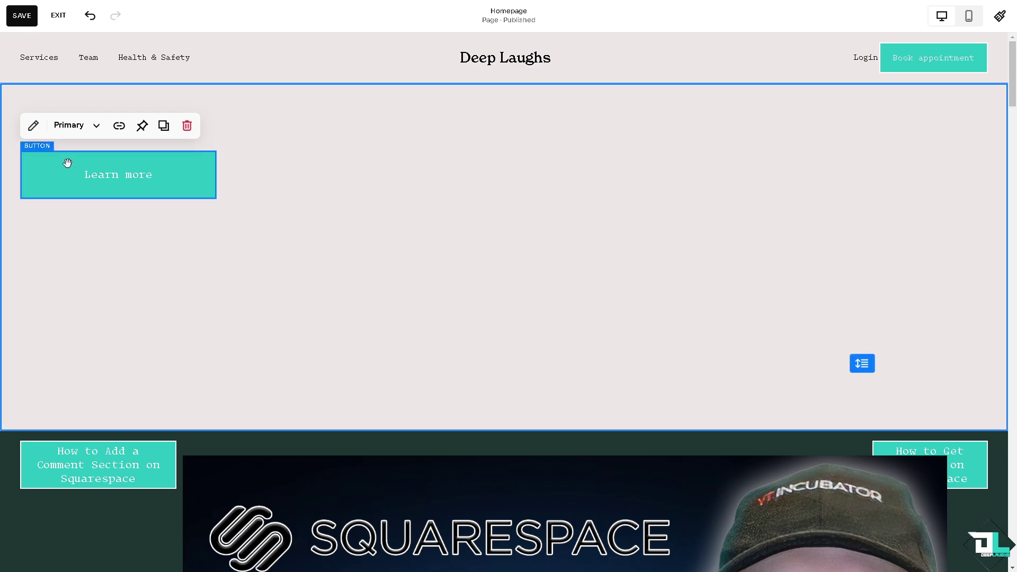
left_click(34, 125)
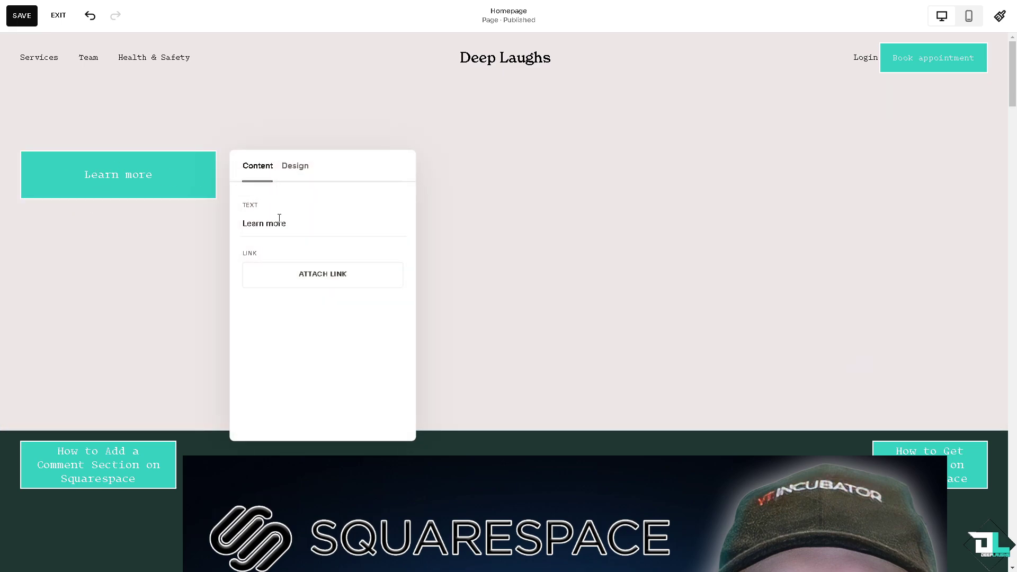
left_click_drag(283, 217, 238, 227)
type("cOMMENT SECION")
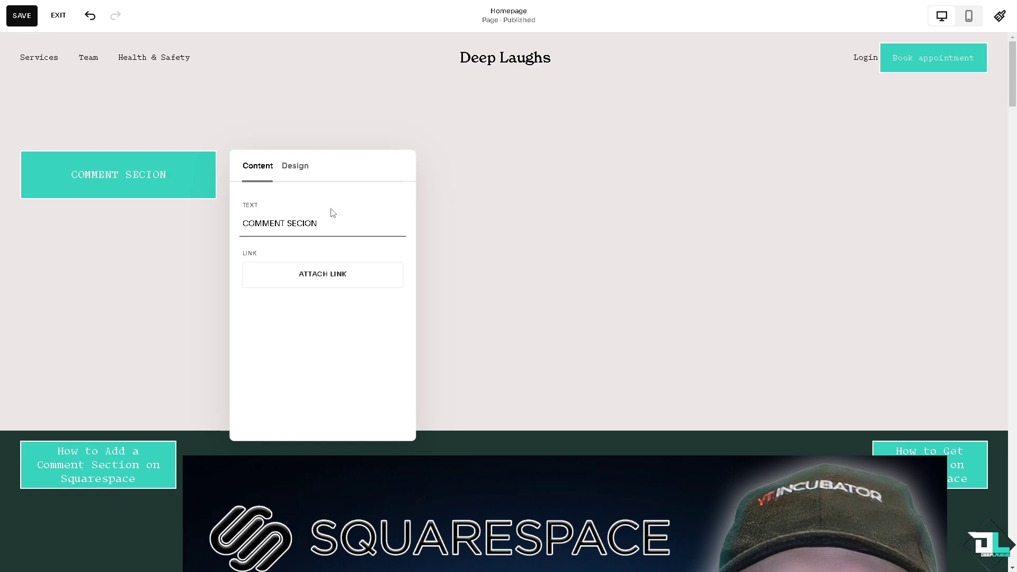
Step: Give the COMMENT SECION button the Primary Button style and switch its width to Fill
left_click(295, 169)
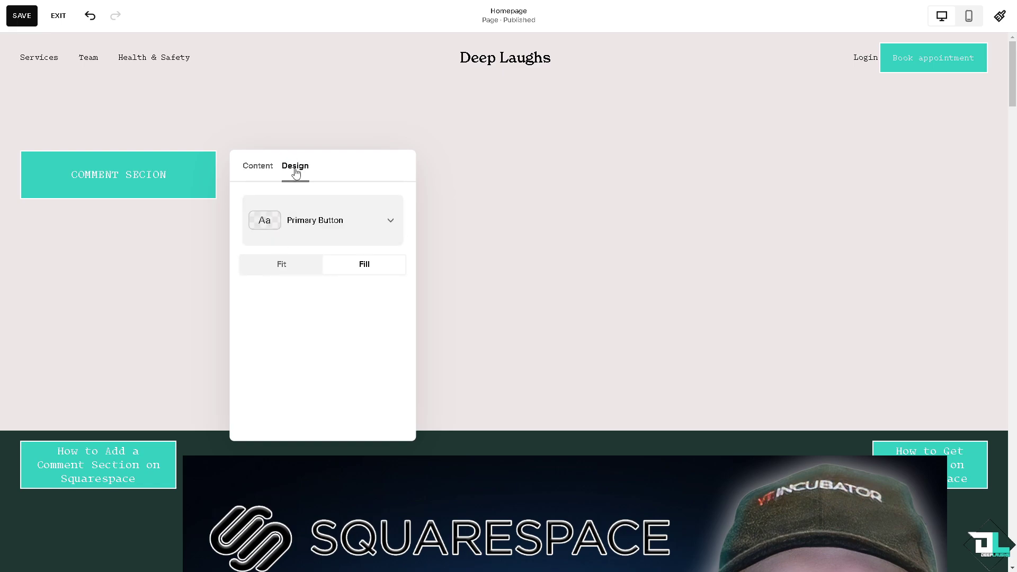
left_click(391, 227)
left_click(334, 266)
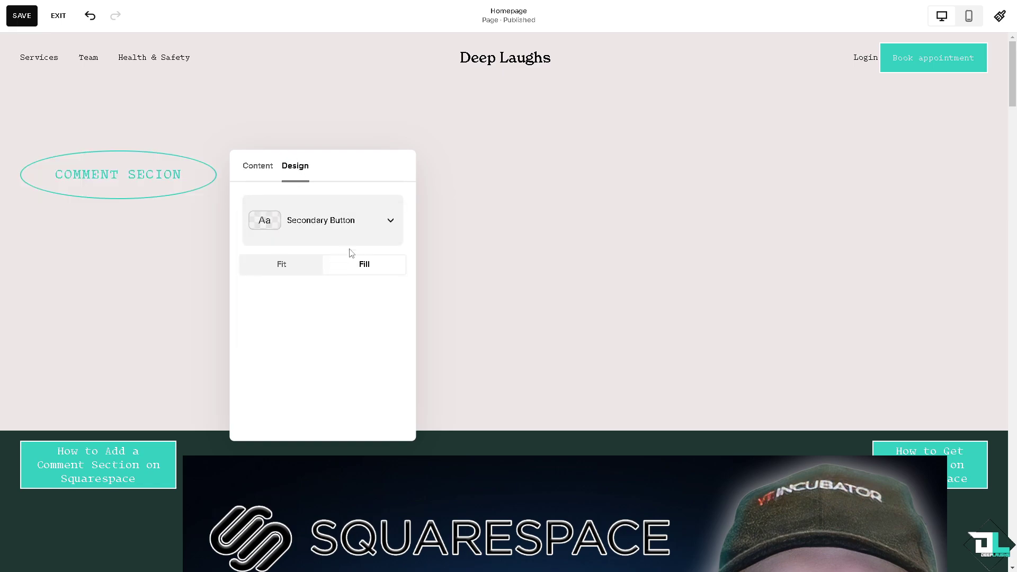
left_click(393, 227)
left_click(320, 266)
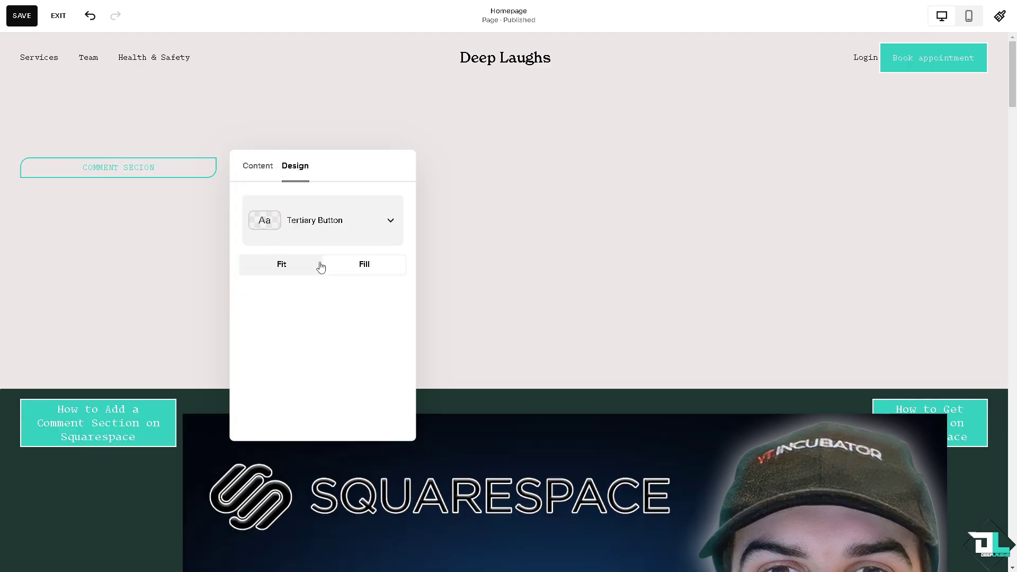
left_click(389, 219)
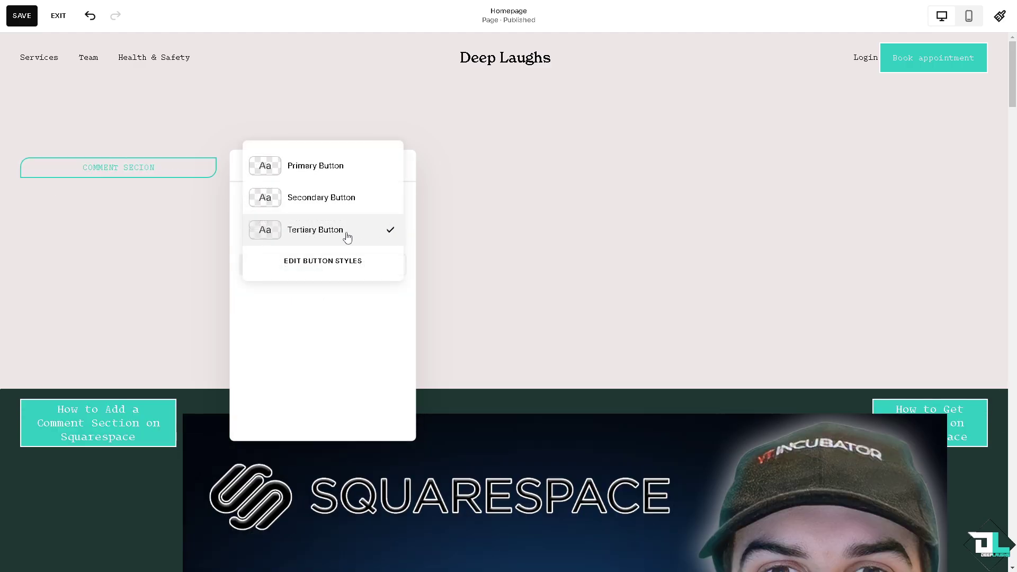
left_click(316, 171)
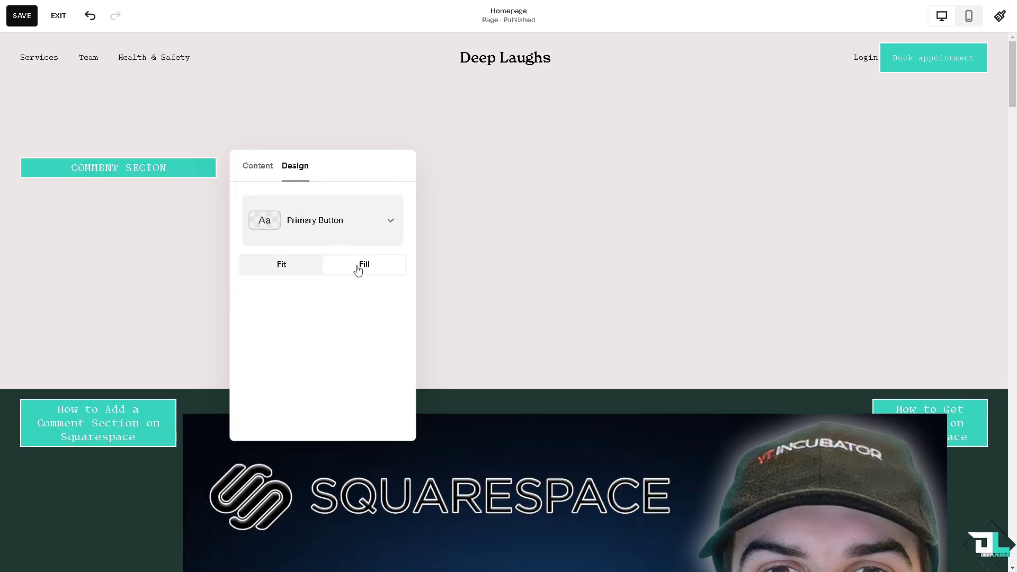
left_click(295, 268)
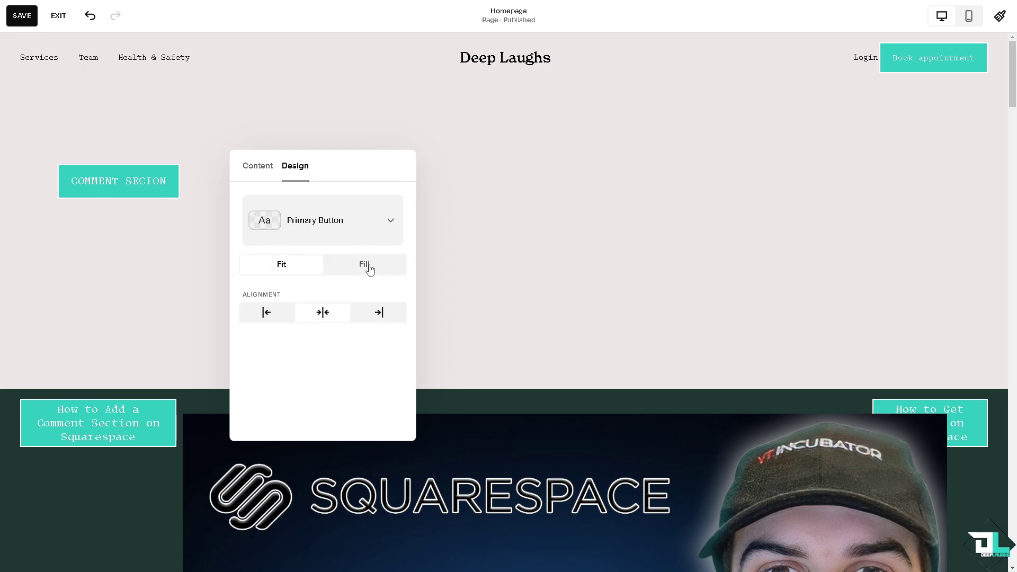
left_click(370, 268)
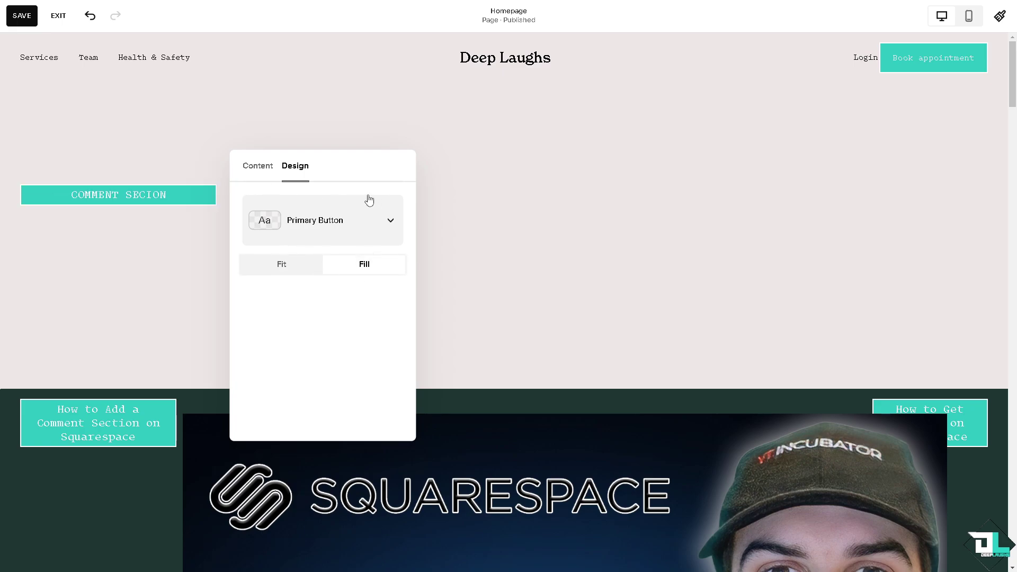
left_click(227, 125)
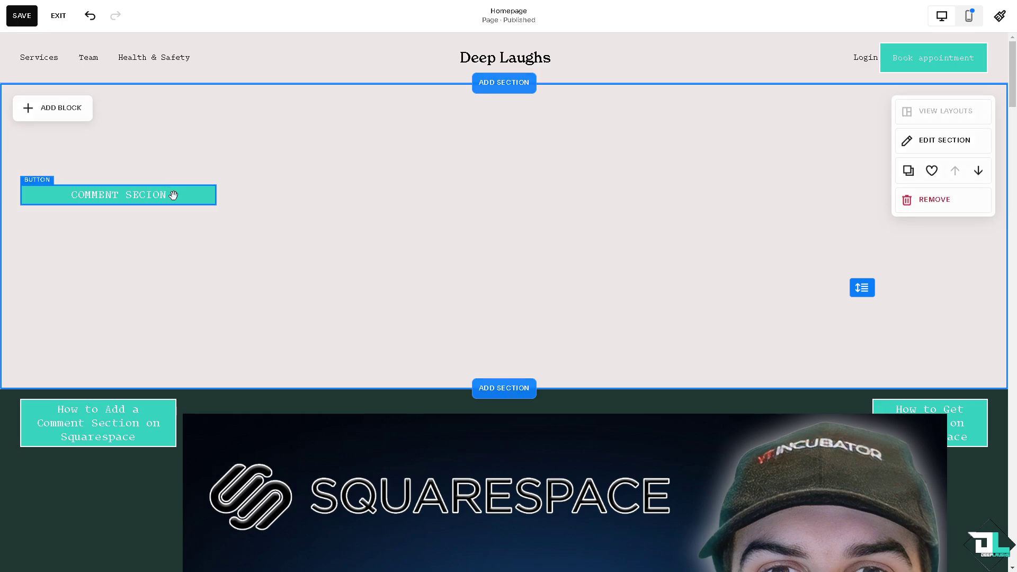
Step: Drag the COMMENT SECION button to the middle of the section grid and save the homepage
left_click(159, 195)
left_click_drag(146, 195, 517, 98)
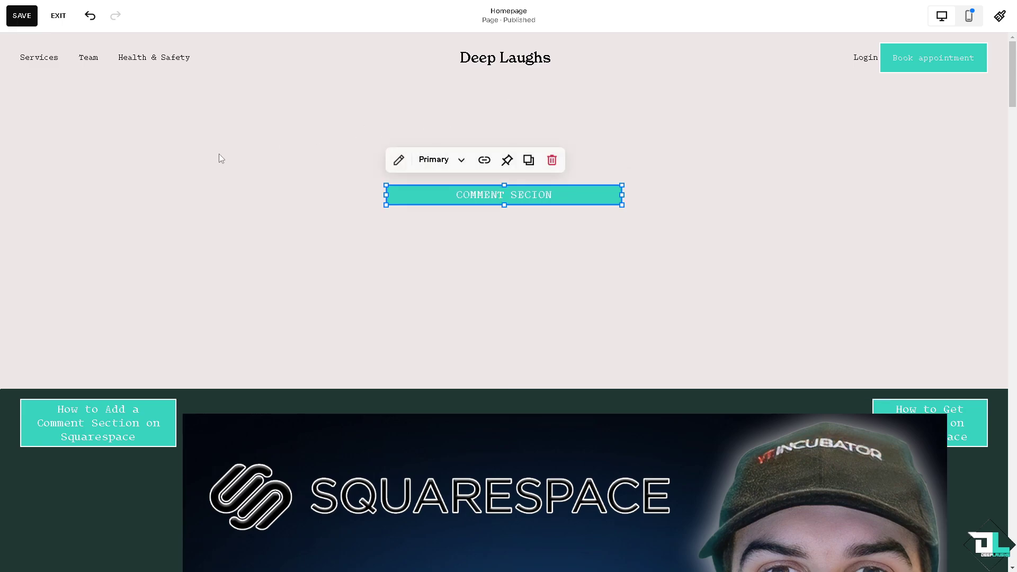
left_click(473, 243)
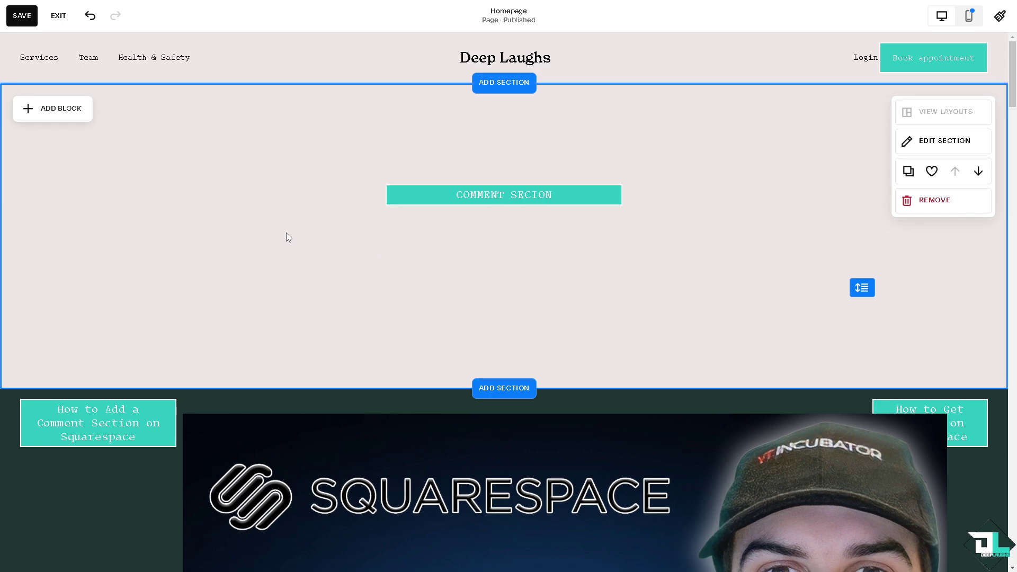
left_click(20, 14)
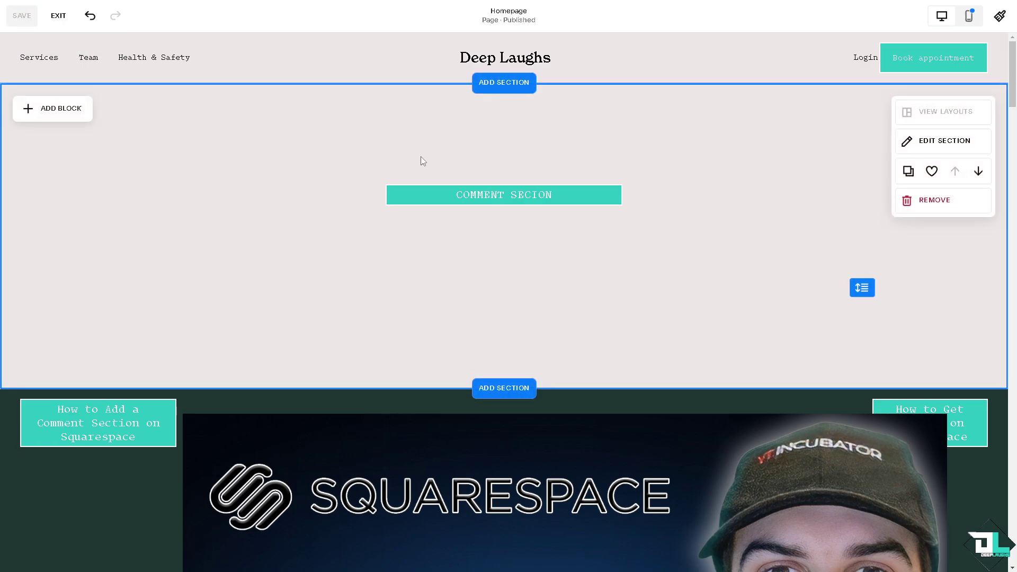
Step: Exit the editor and go to Settings > Blog Preferences
left_click(61, 19)
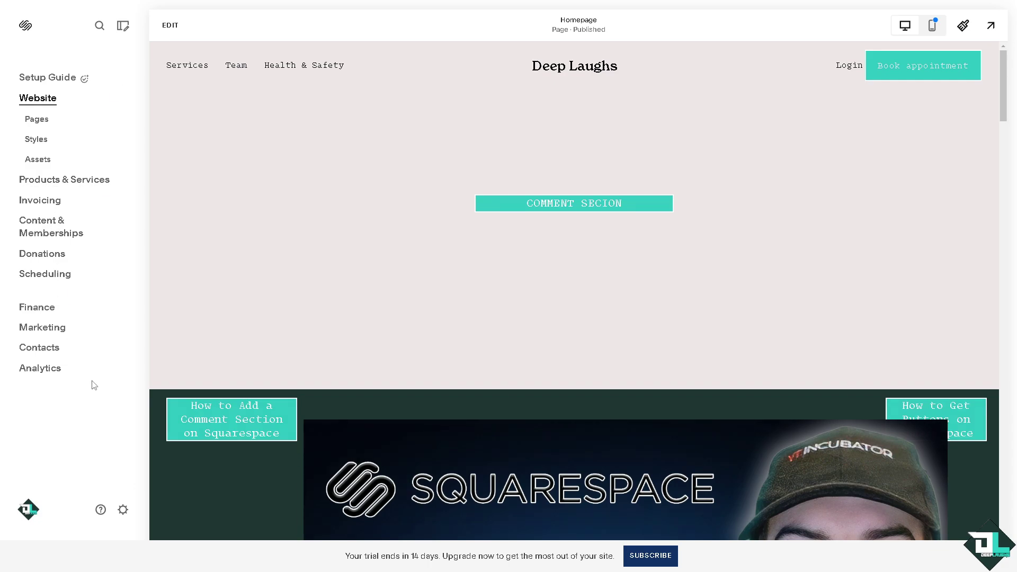
left_click(122, 510)
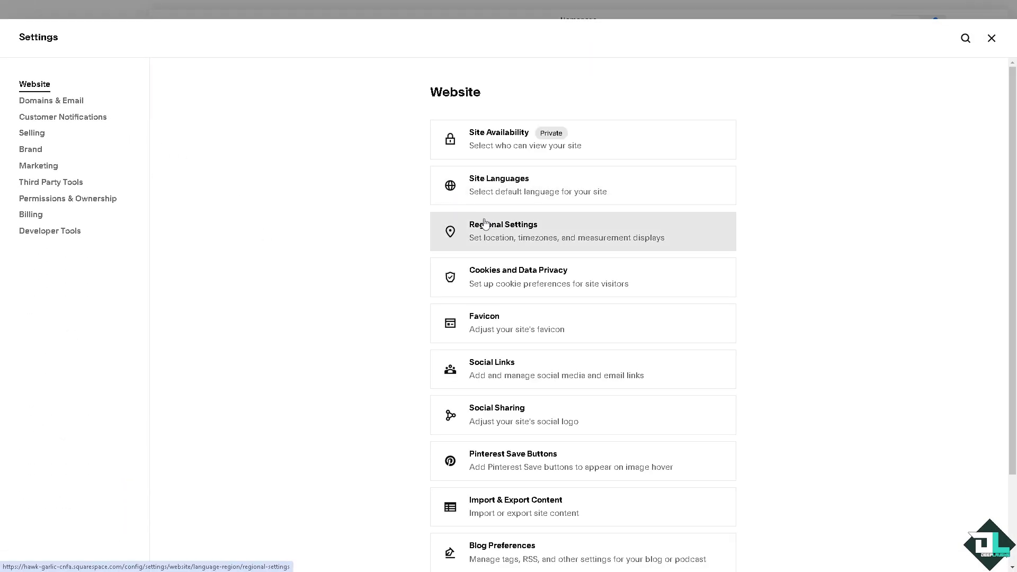
scroll(485, 225, "down", 2)
scroll(477, 223, "up", 2)
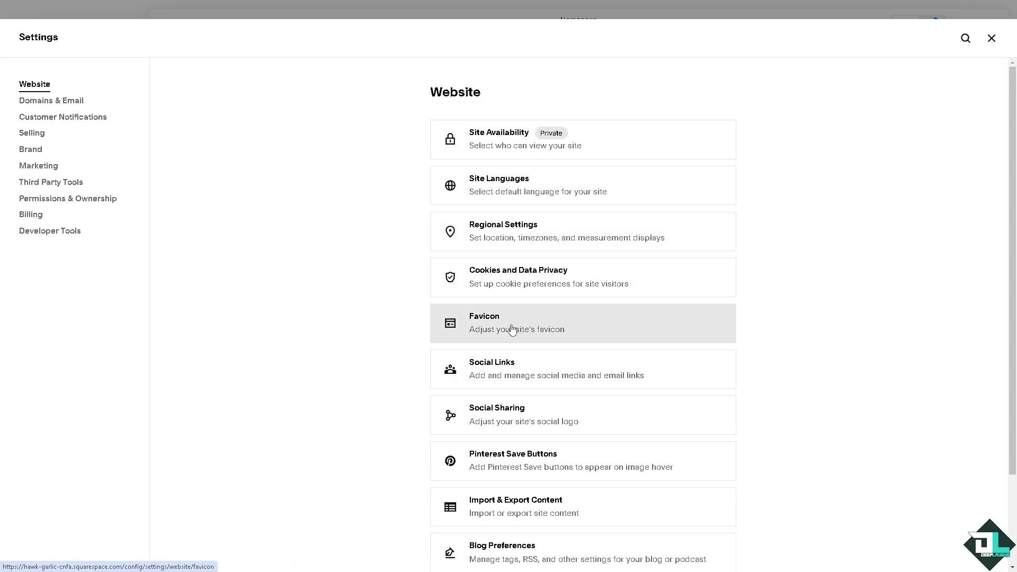
scroll(512, 330, "down", 2)
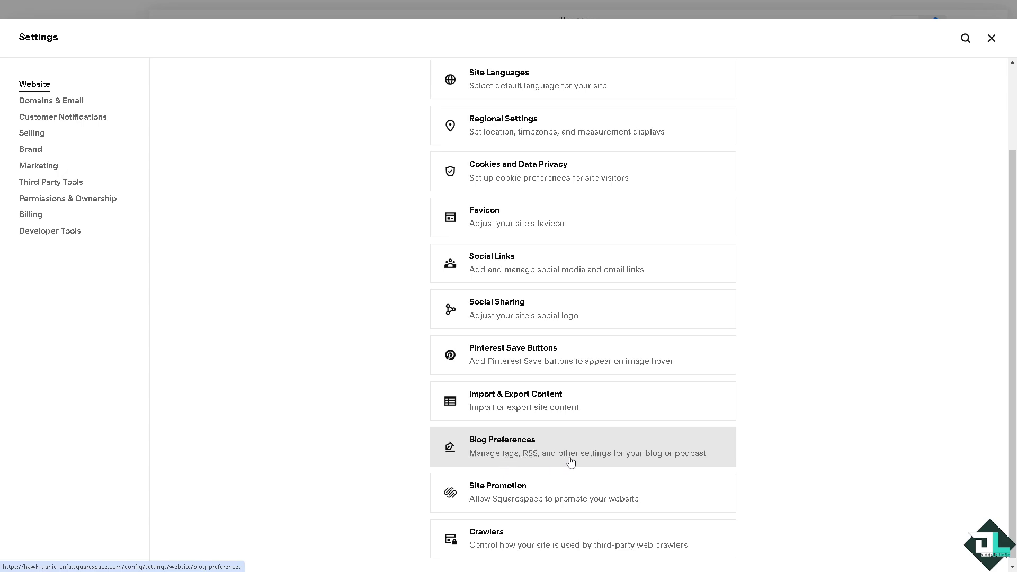
left_click(553, 443)
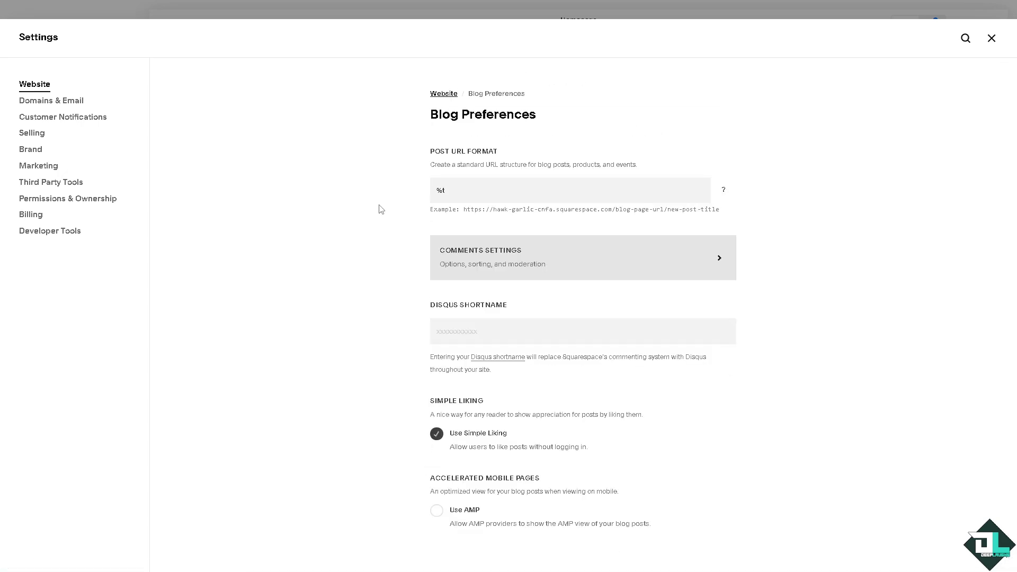
Step: In Comments Settings, check Enable Comments Globally and Require Approval
left_click(552, 271)
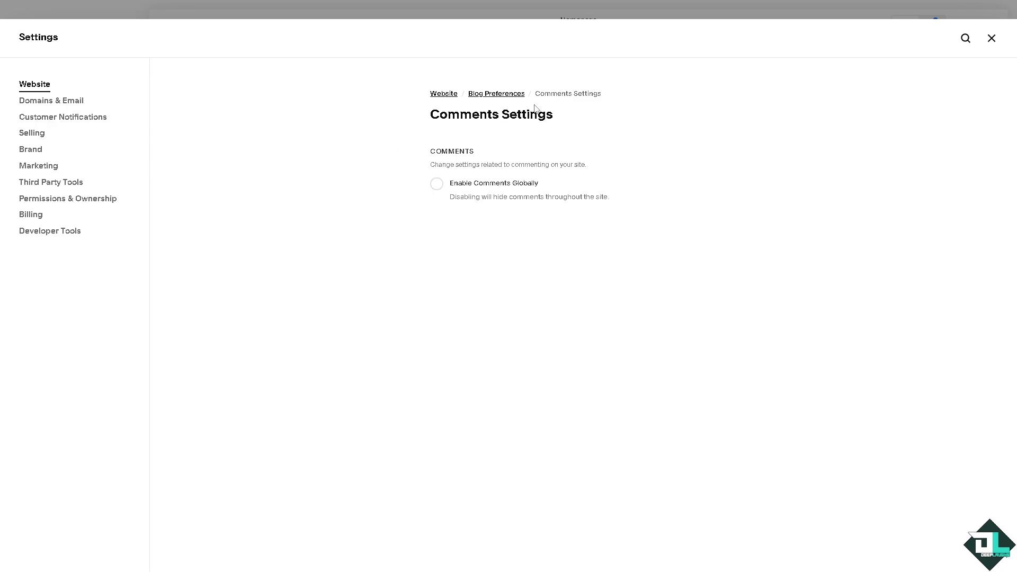
left_click(435, 184)
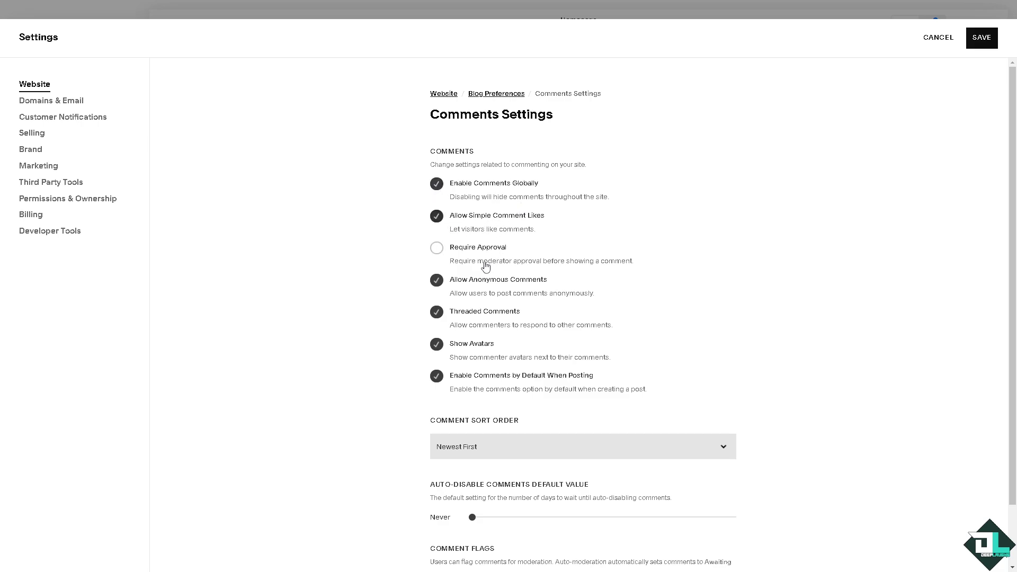
left_click(438, 249)
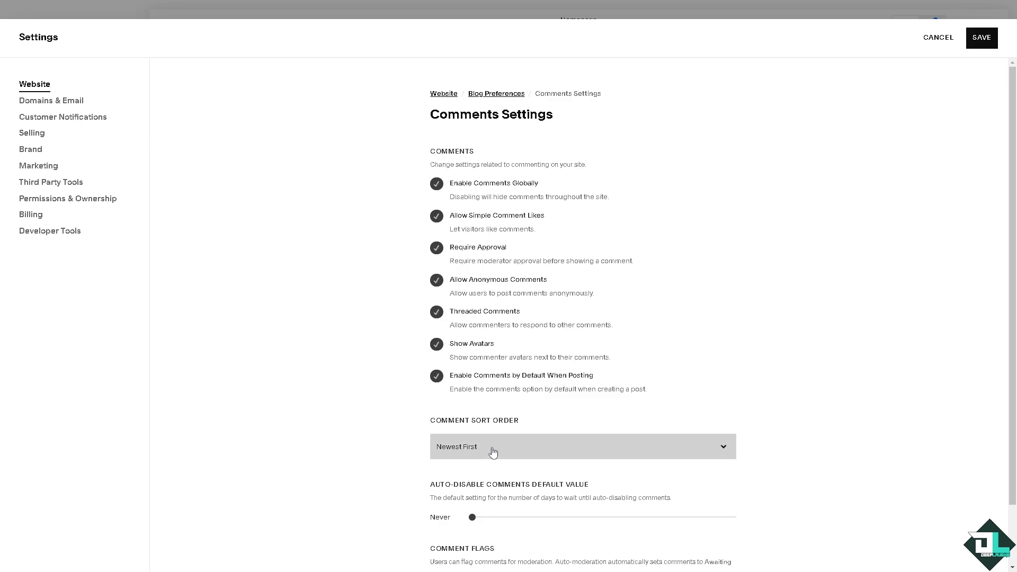
Step: Keep Newest First sorting, auto-disable comments after 69 days, and moderate after 13 flags
scroll(493, 455, "down", 1)
left_click(513, 383)
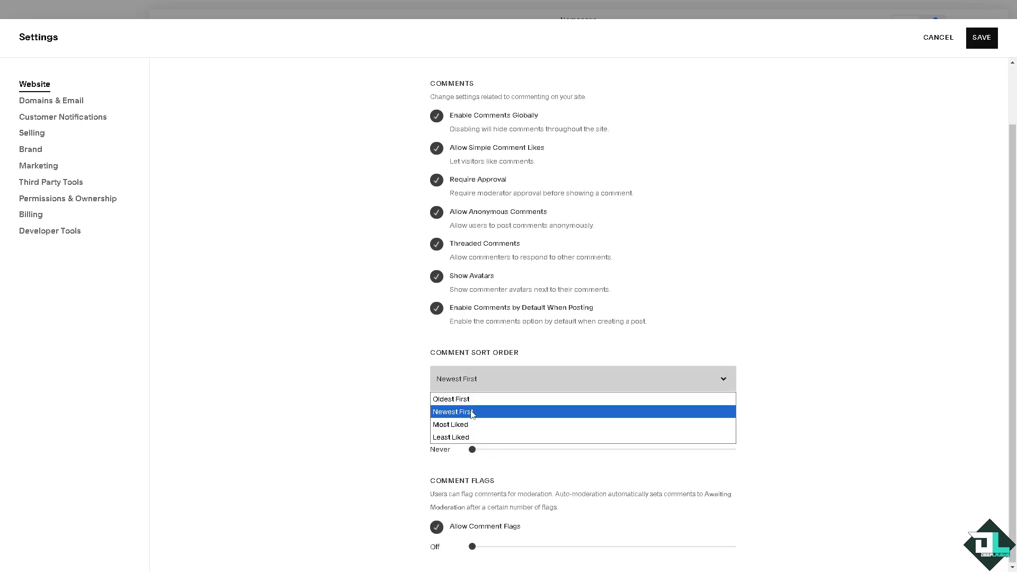
left_click(348, 414)
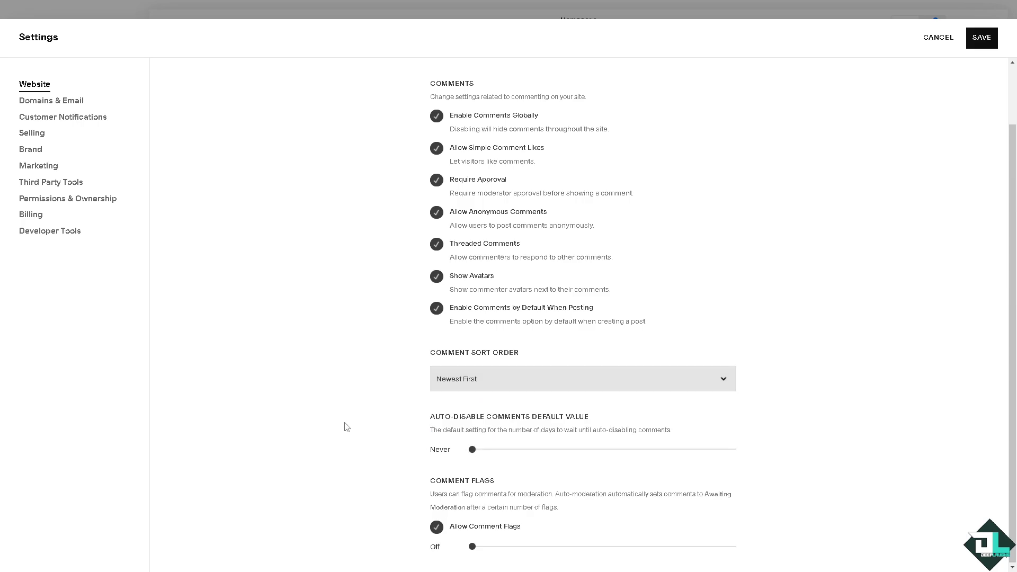
key("ctrl+plus")
key("ctrl+plus")
key("ctrl+plus")
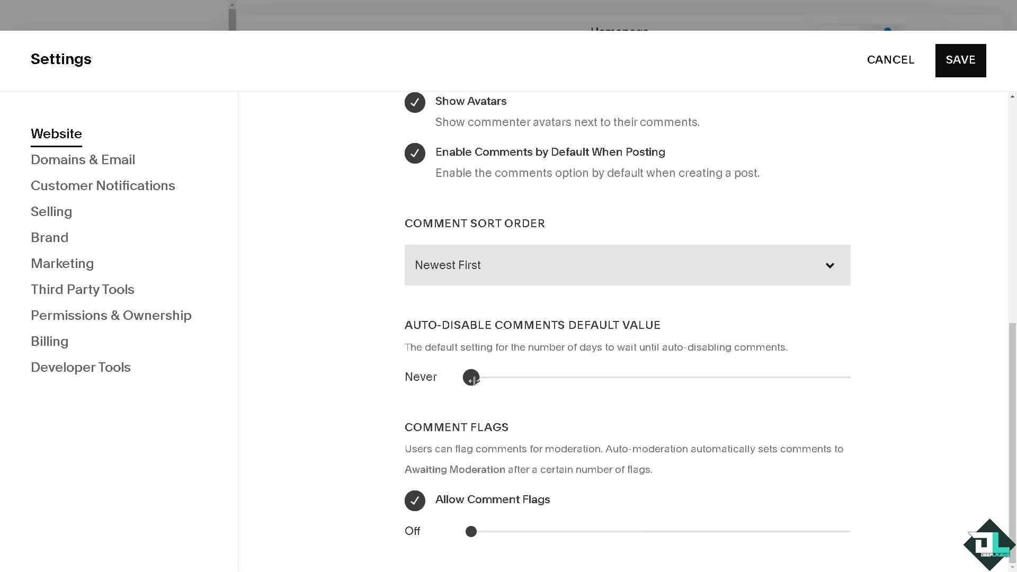
left_click_drag(472, 379, 729, 378)
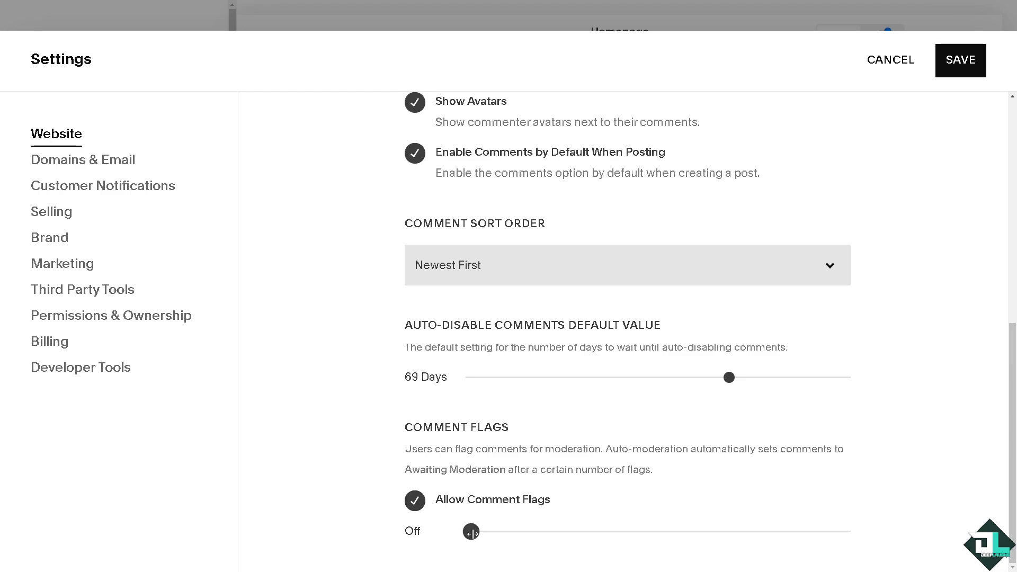
left_click_drag(471, 532, 707, 516)
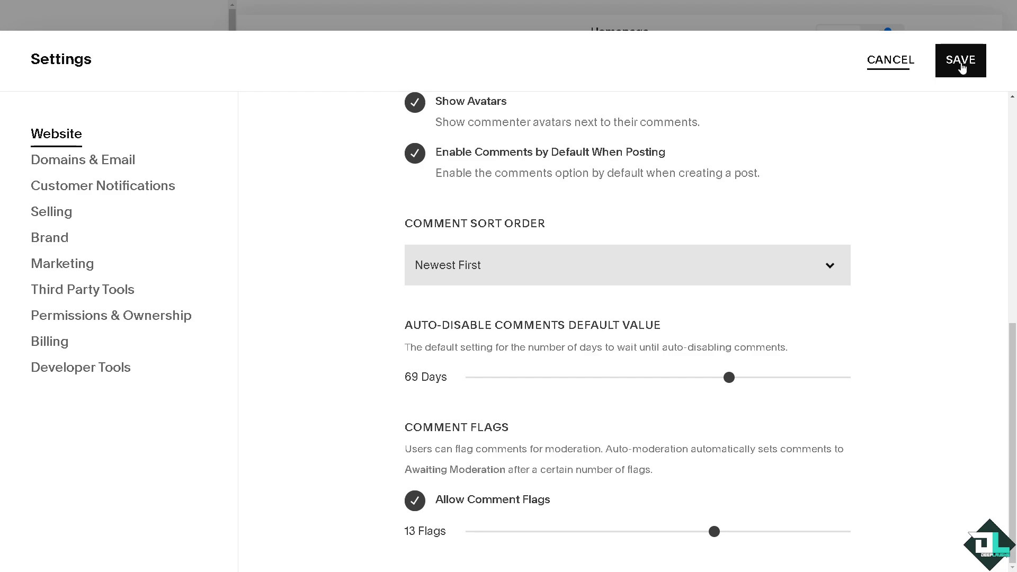
Step: Save the comment settings, then open Blog 2 from the Website pages list
left_click(963, 68)
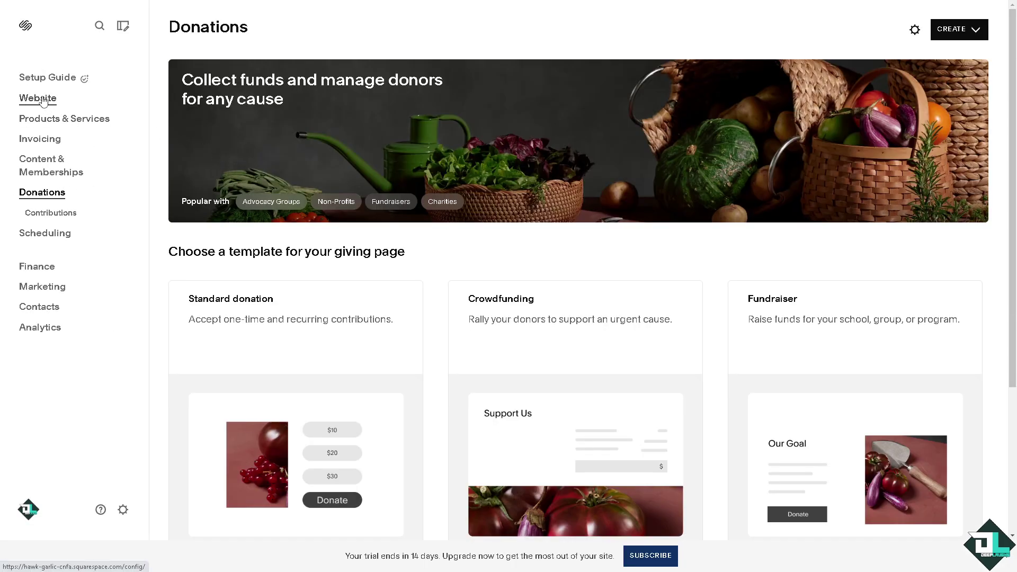
left_click(44, 102)
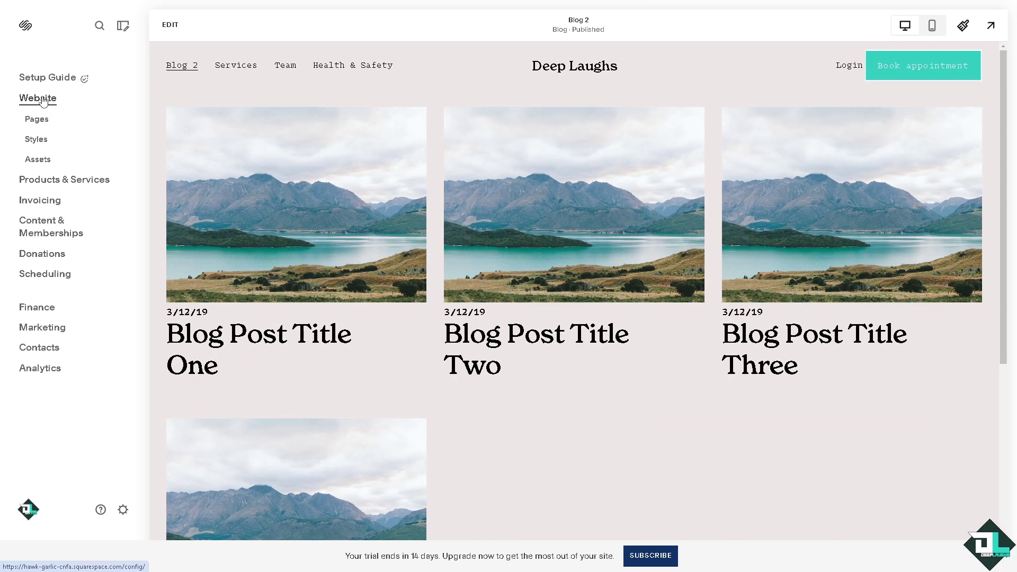
left_click(37, 120)
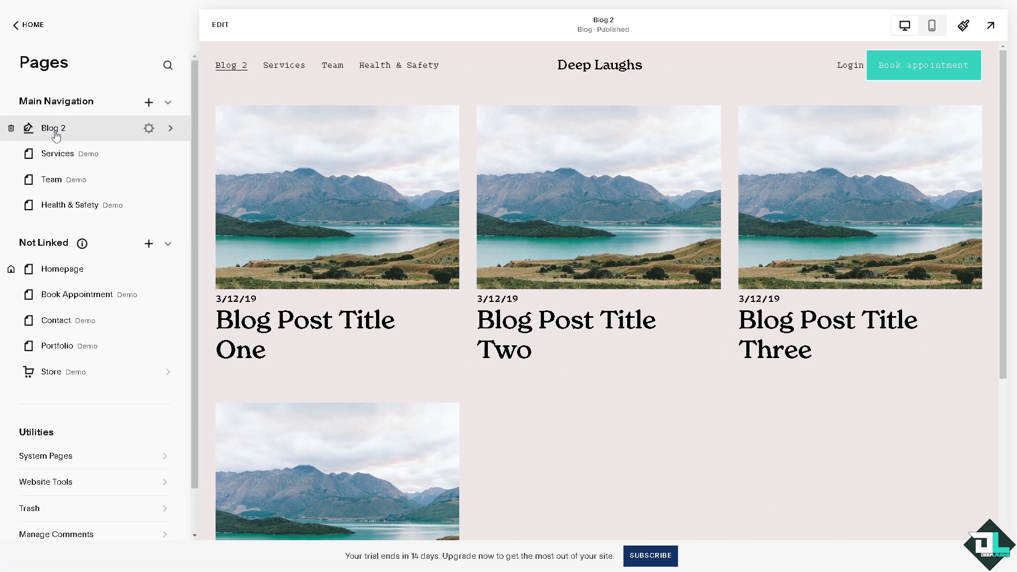
left_click(168, 130)
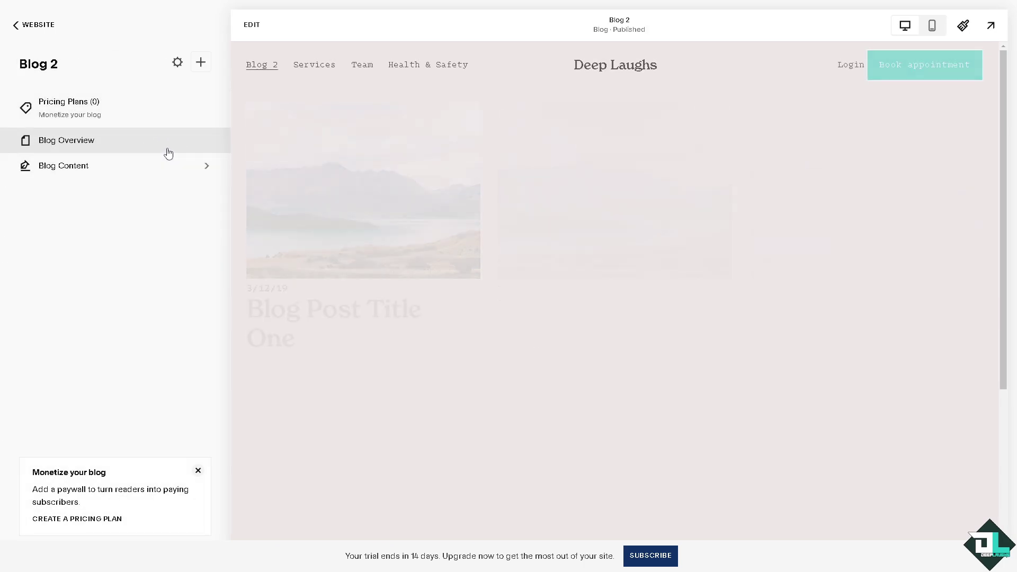
Step: From Blog Content, open Blog Post Title One's settings at the Options section
left_click(203, 168)
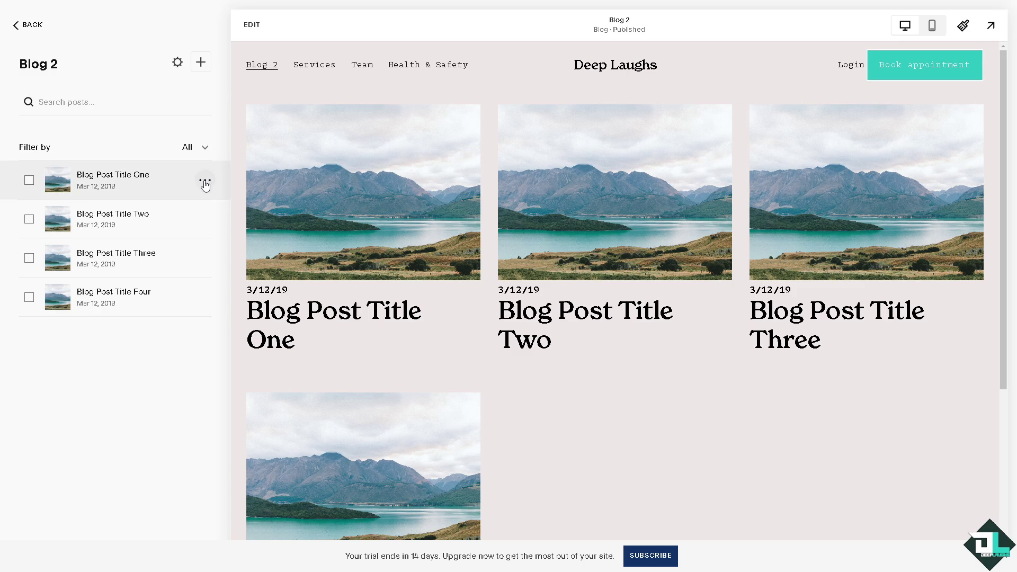
left_click(205, 183)
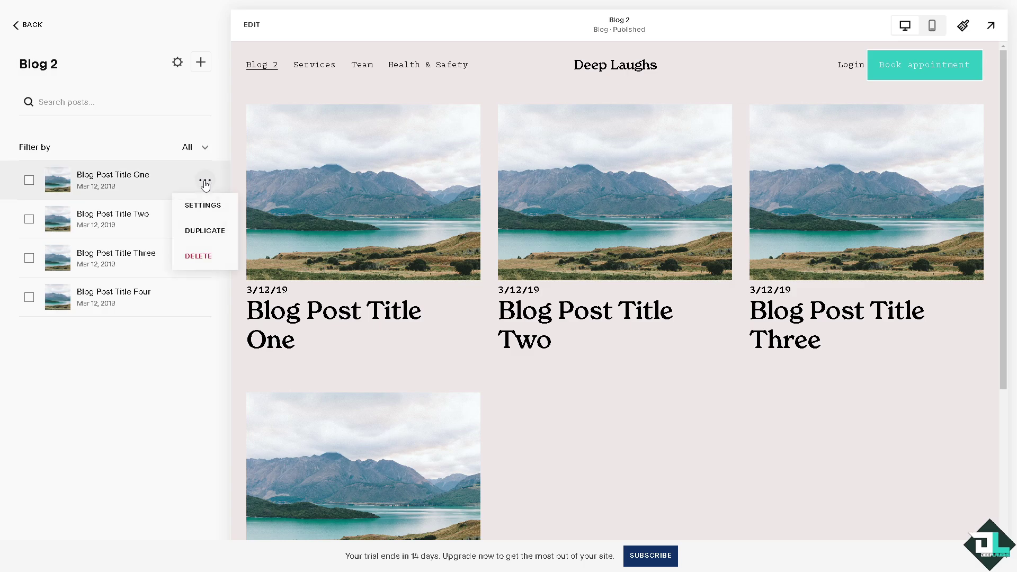
left_click(203, 206)
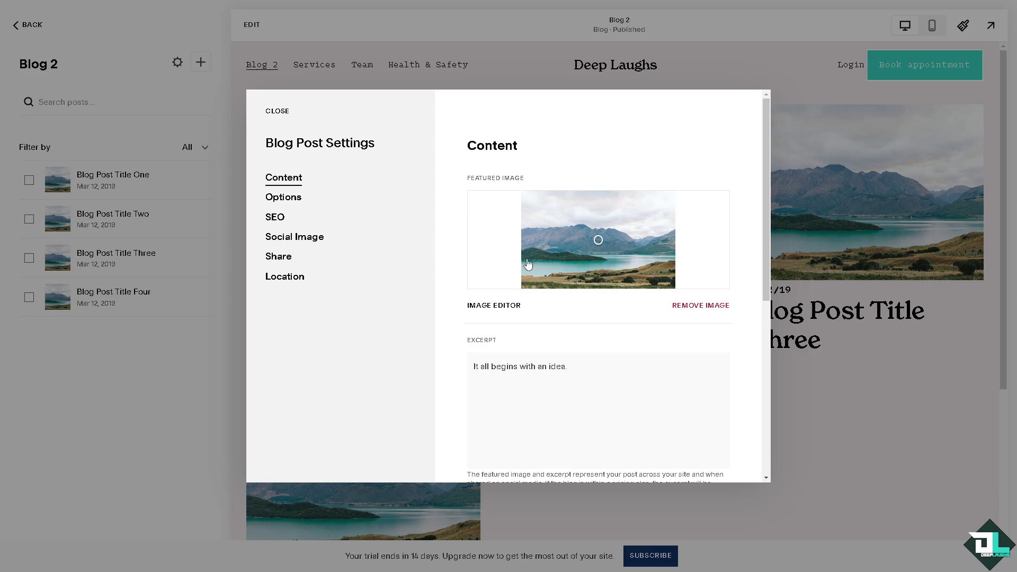
scroll(552, 290, "down", 2)
scroll(554, 290, "down", 4)
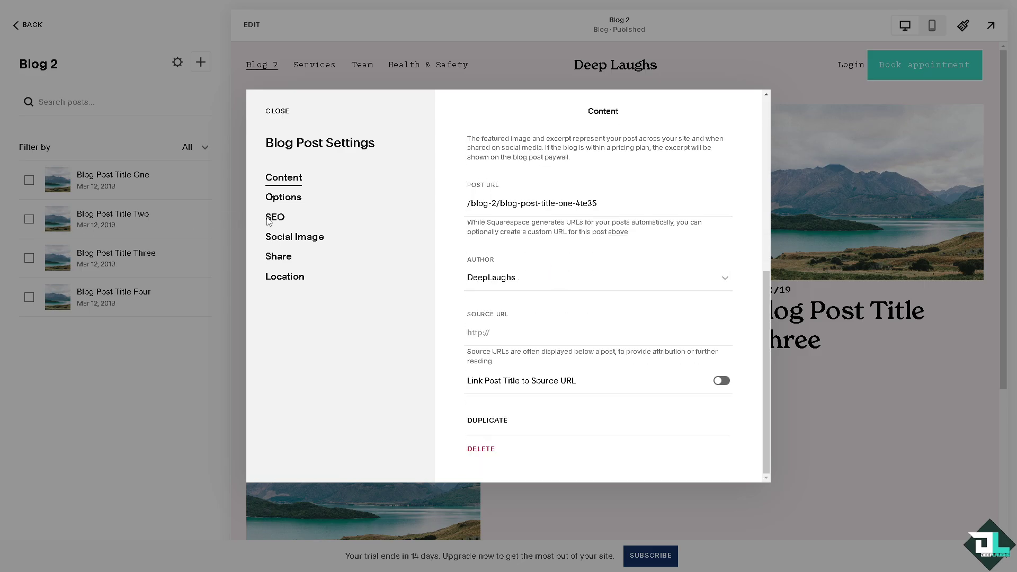
left_click(285, 198)
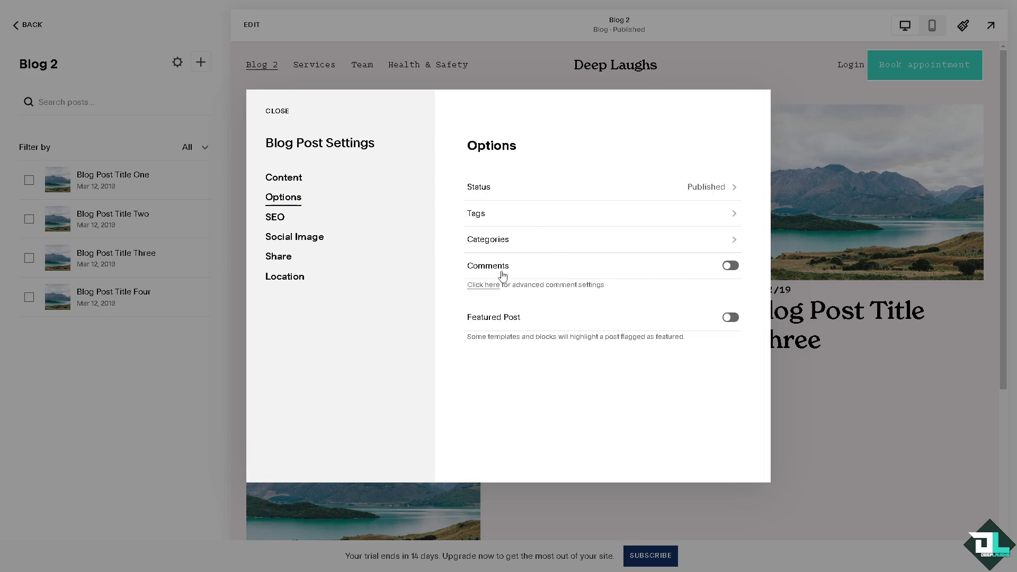
Step: Turn on comments for Blog Post Title One, scheduled to close on September 30, 2024
left_click(733, 266)
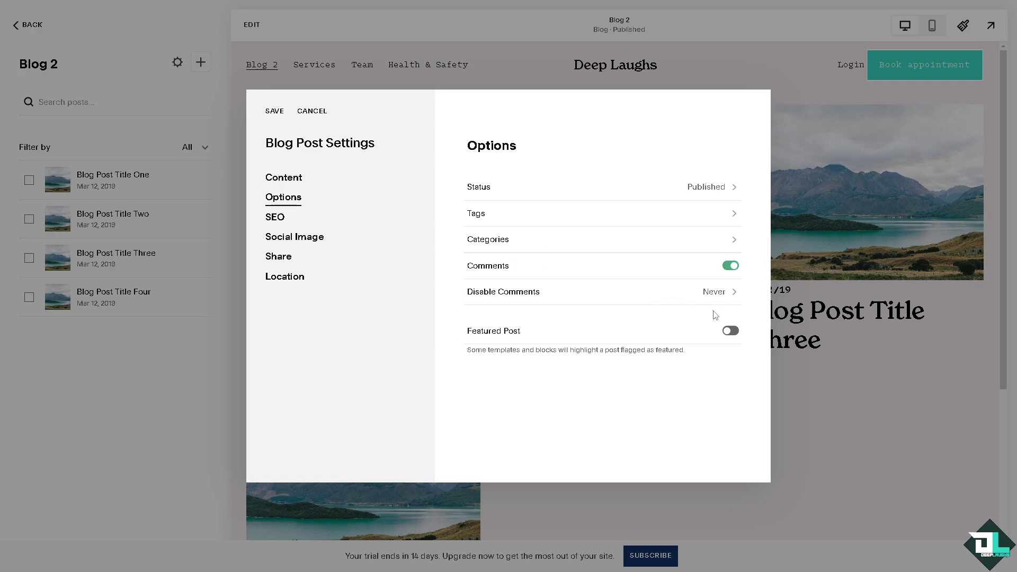
left_click(730, 293)
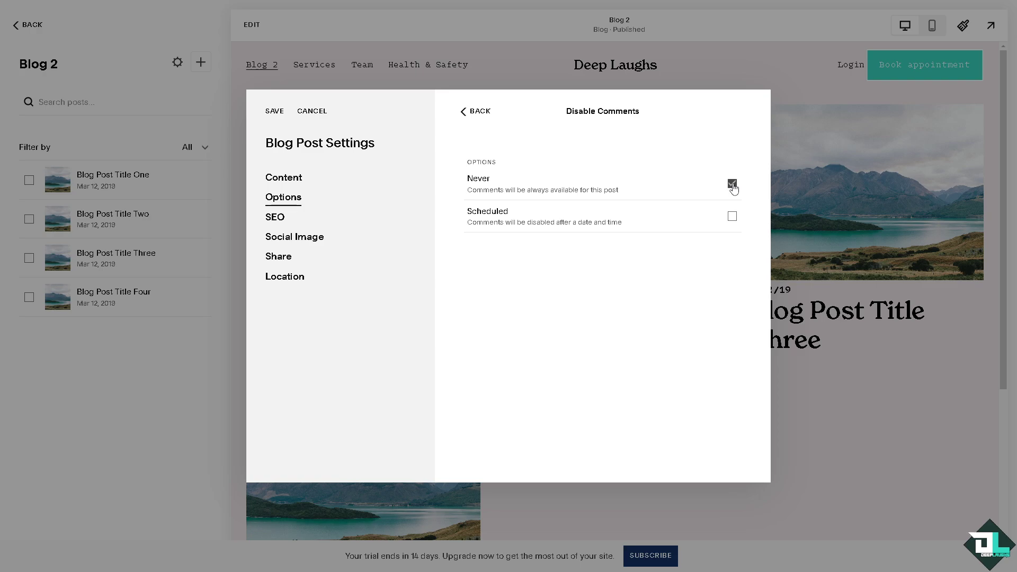
left_click(732, 217)
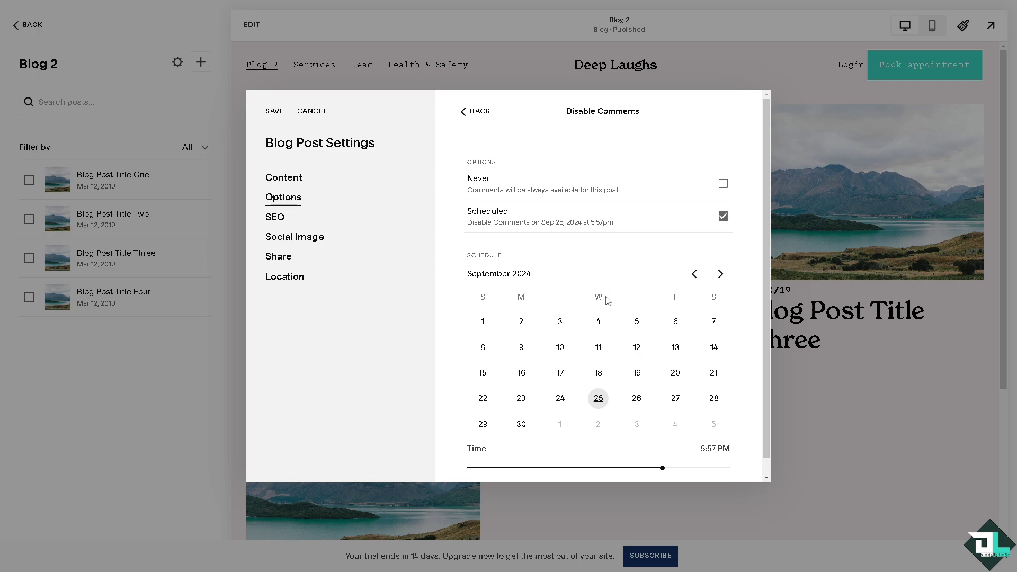
scroll(600, 320, "down", 1)
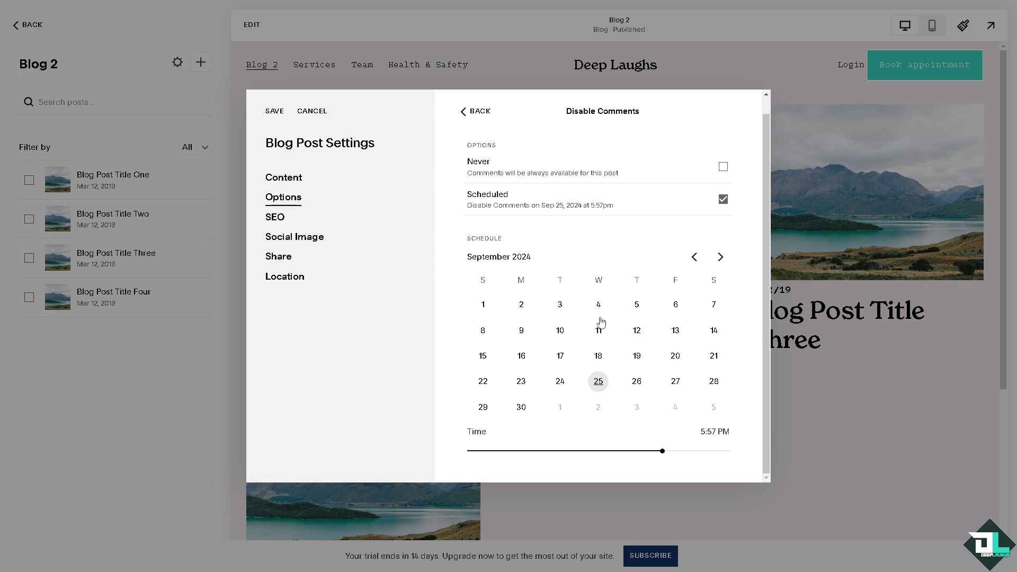
left_click(522, 409)
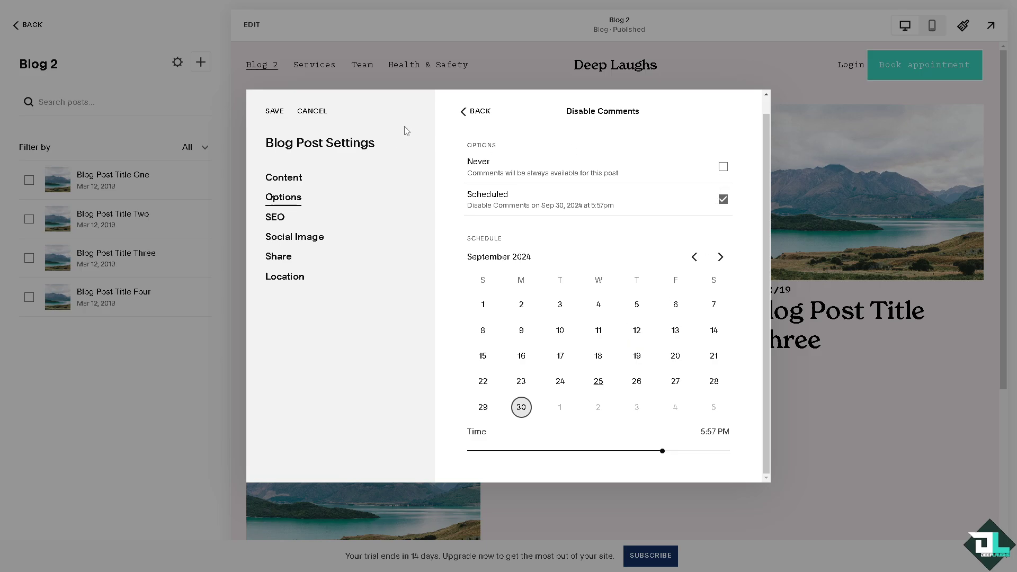
left_click(829, 354)
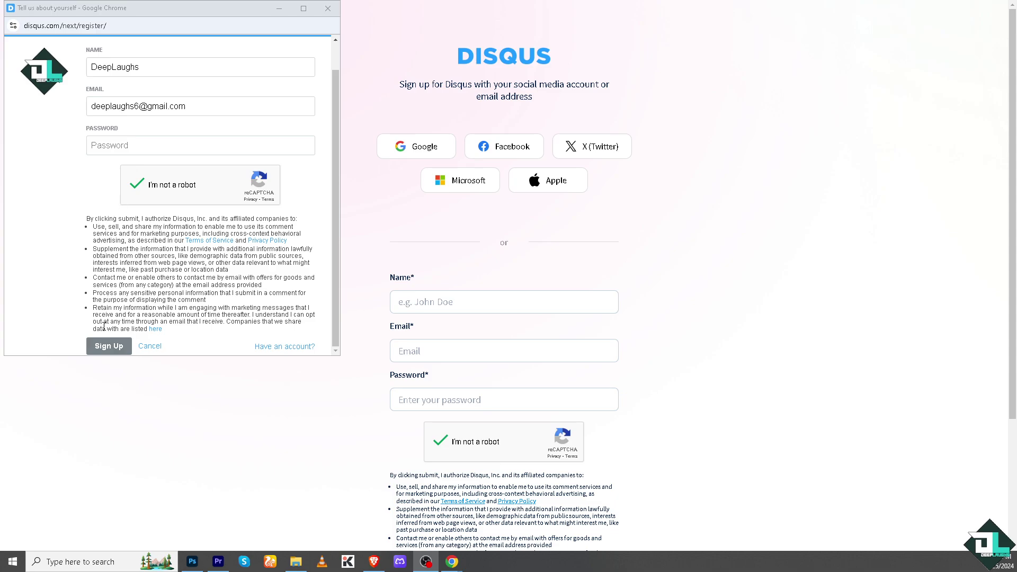
Step: Submit the completed Disqus registration form to create the account
left_click(108, 347)
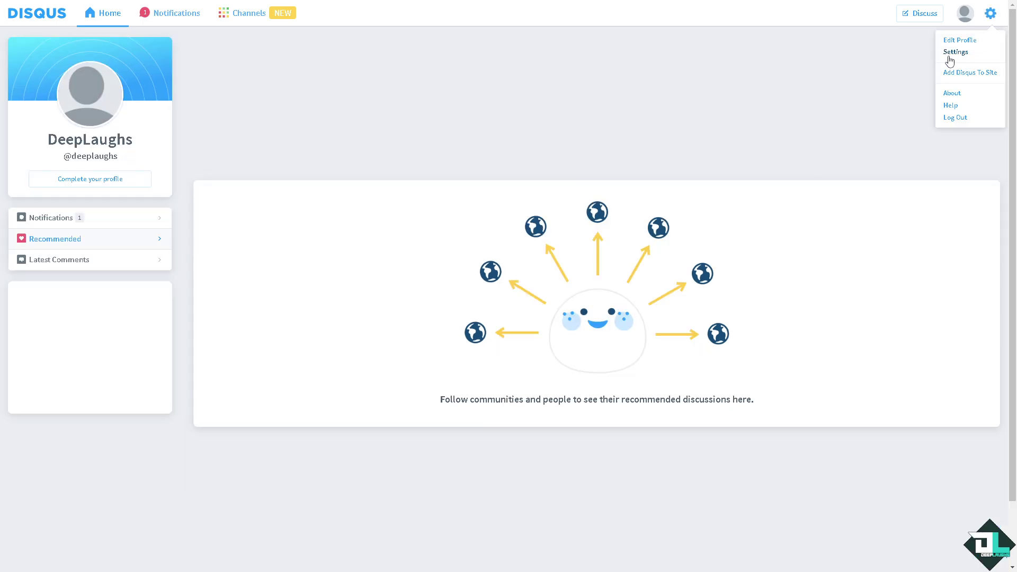
Step: In Disqus settings, start Get Disqus for your site and pick 'I want to comment on sites'
left_click(990, 16)
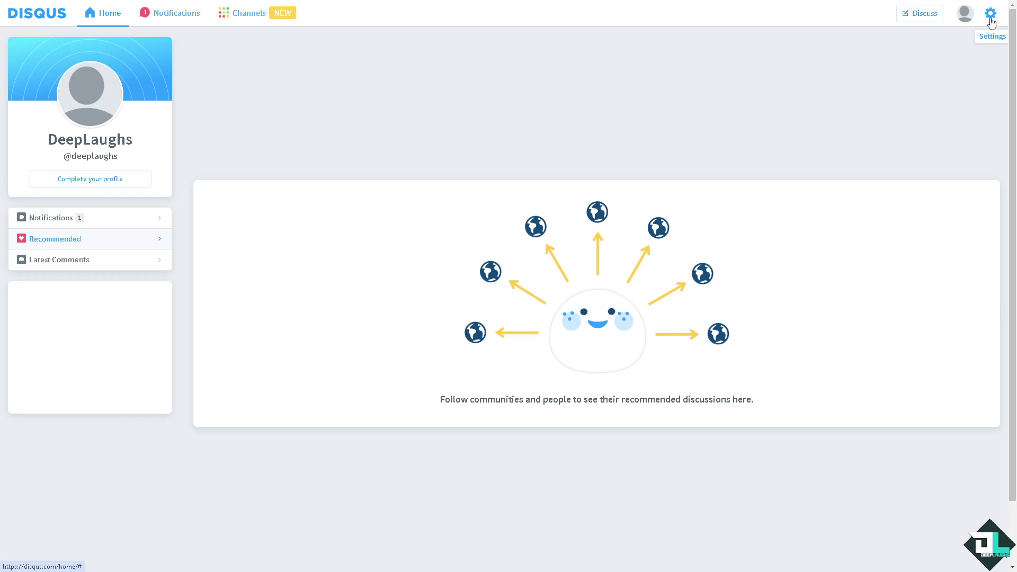
left_click(990, 15)
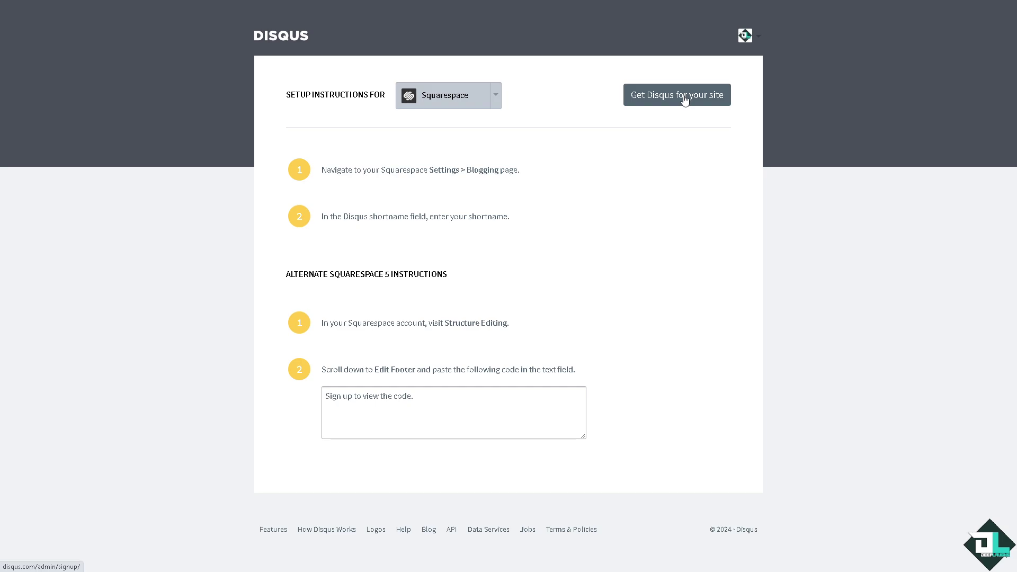
left_click(685, 100)
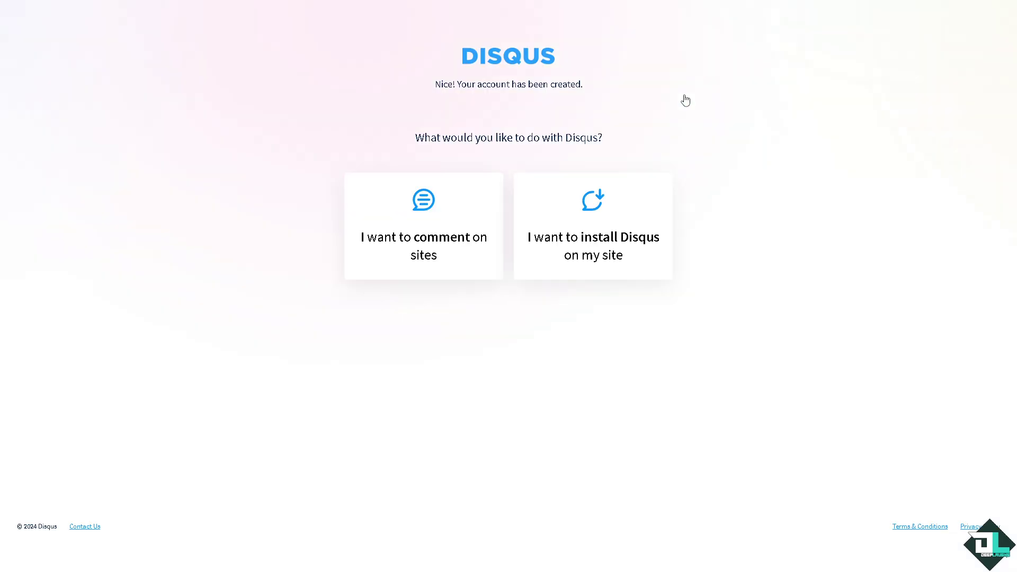
left_click(408, 209)
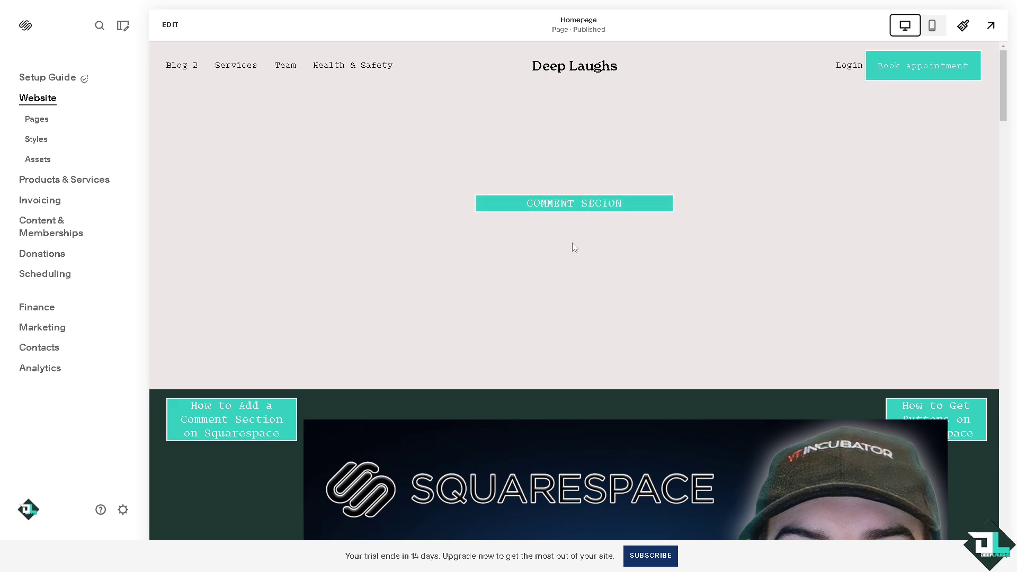
scroll(589, 236, "down", 2)
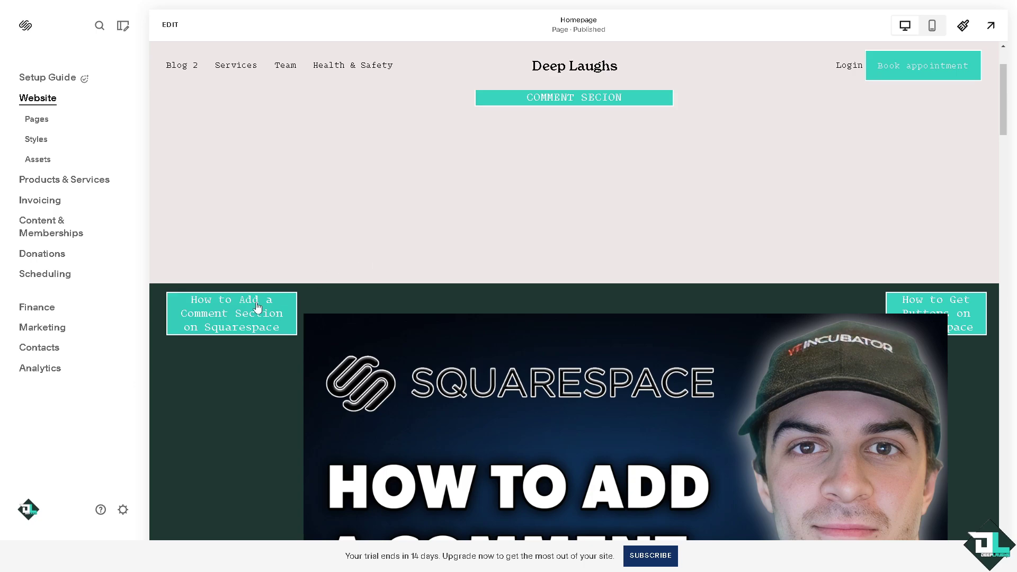
scroll(251, 316, "down", 2)
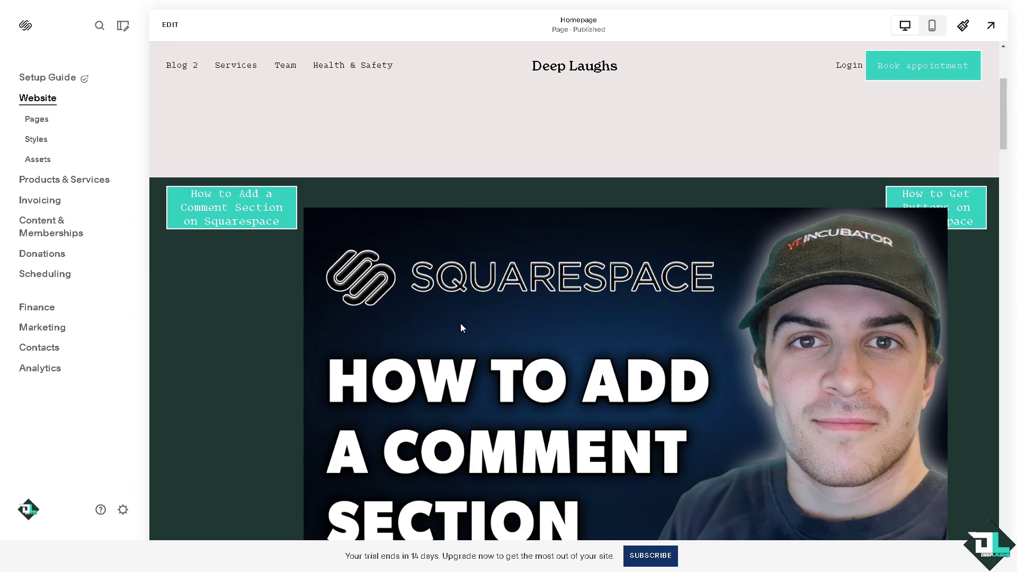
scroll(451, 321, "down", 1)
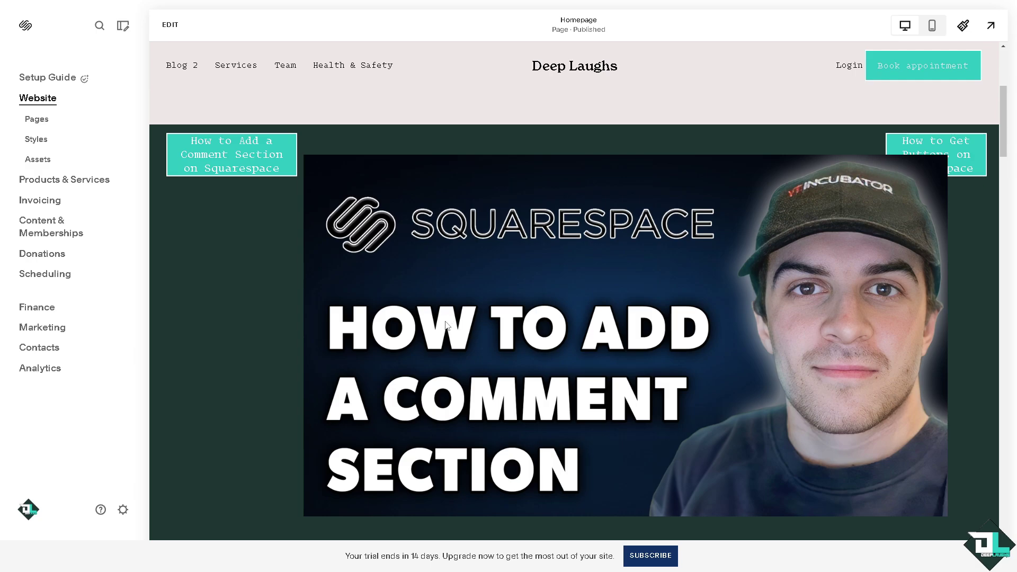
scroll(440, 310, "down", 7)
scroll(438, 308, "down", 4)
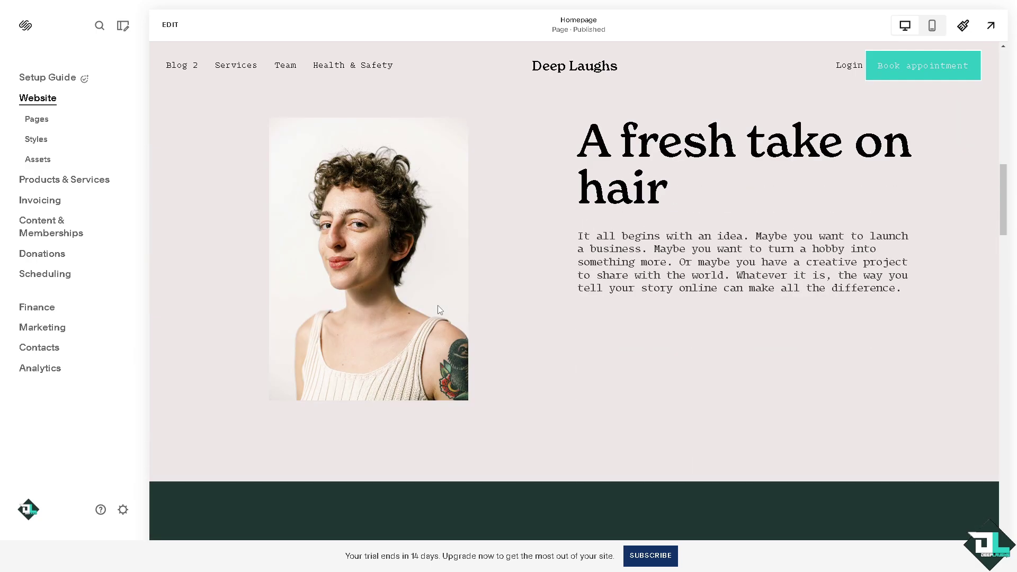
scroll(437, 307, "down", 7)
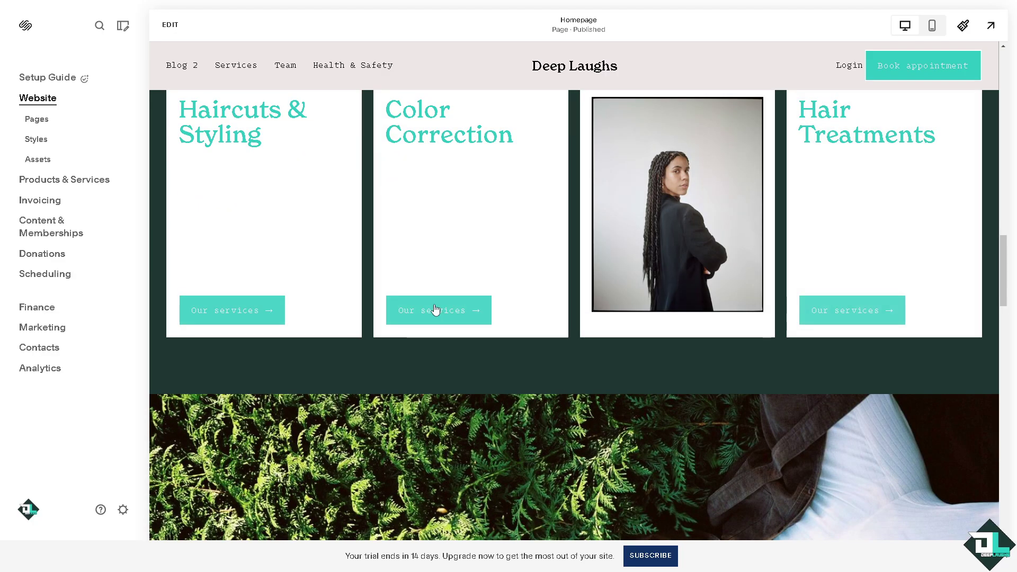